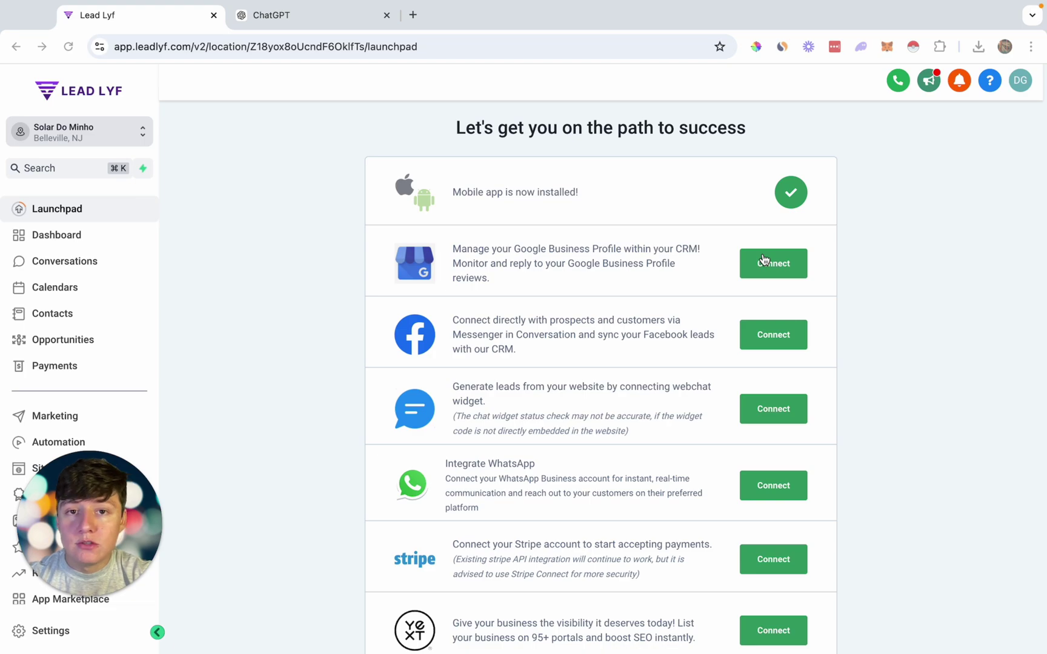
Go to the Review Link section of the Reputation settings.
scroll(764, 259, down, 2)
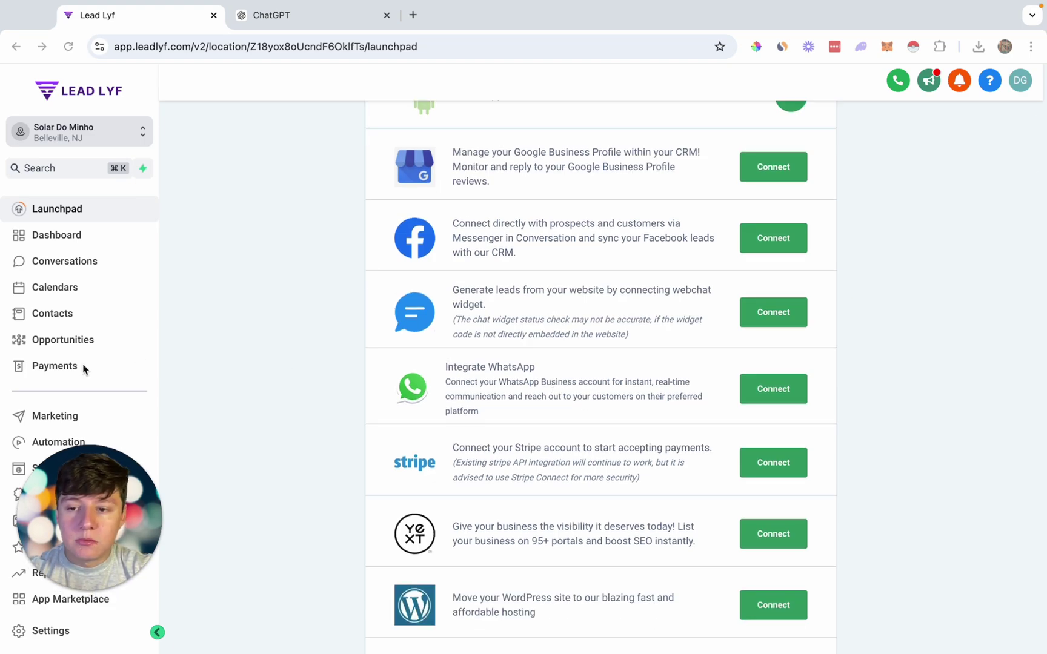
scroll(84, 369, down, 3)
drag(68, 507, 41, 511)
click(36, 460)
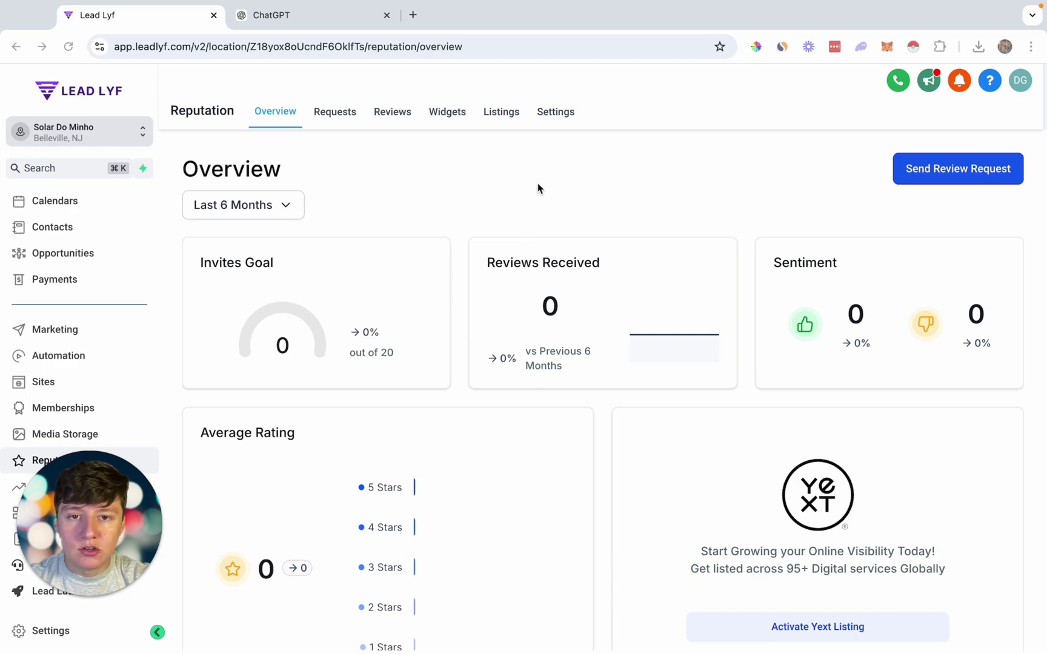
click(556, 118)
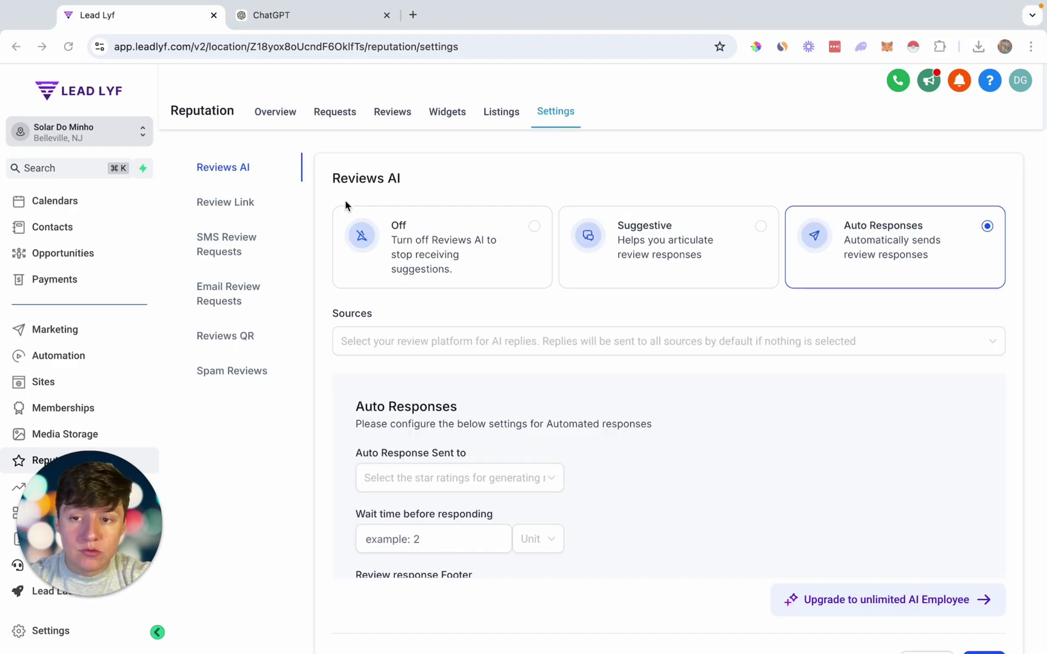
click(219, 204)
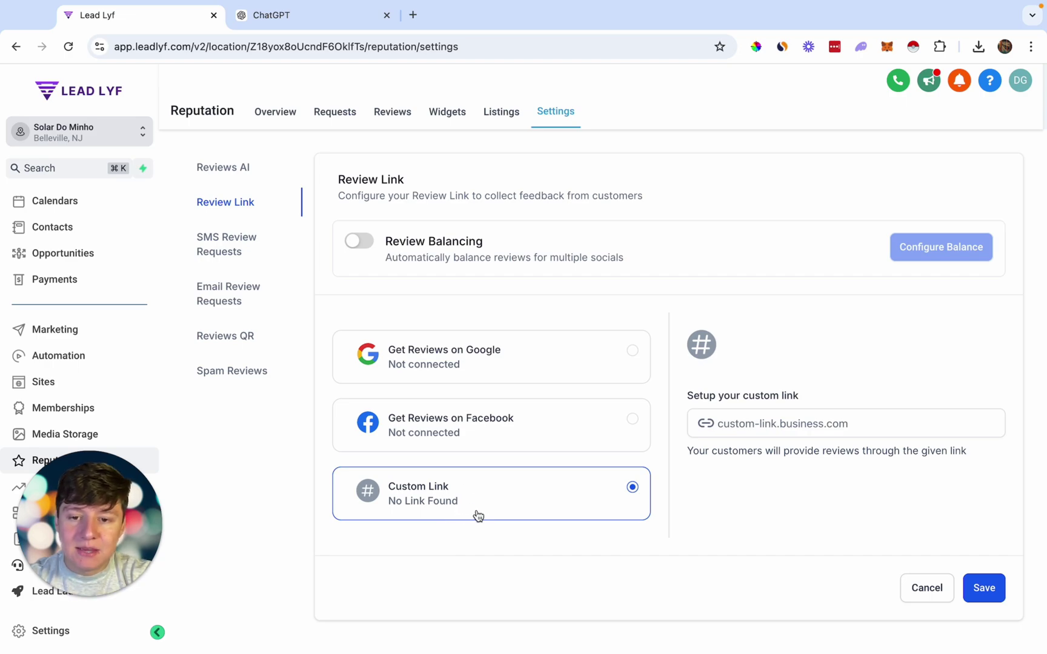
Try Google, then Facebook, as the review link destination before returning to reputation settings.
click(441, 364)
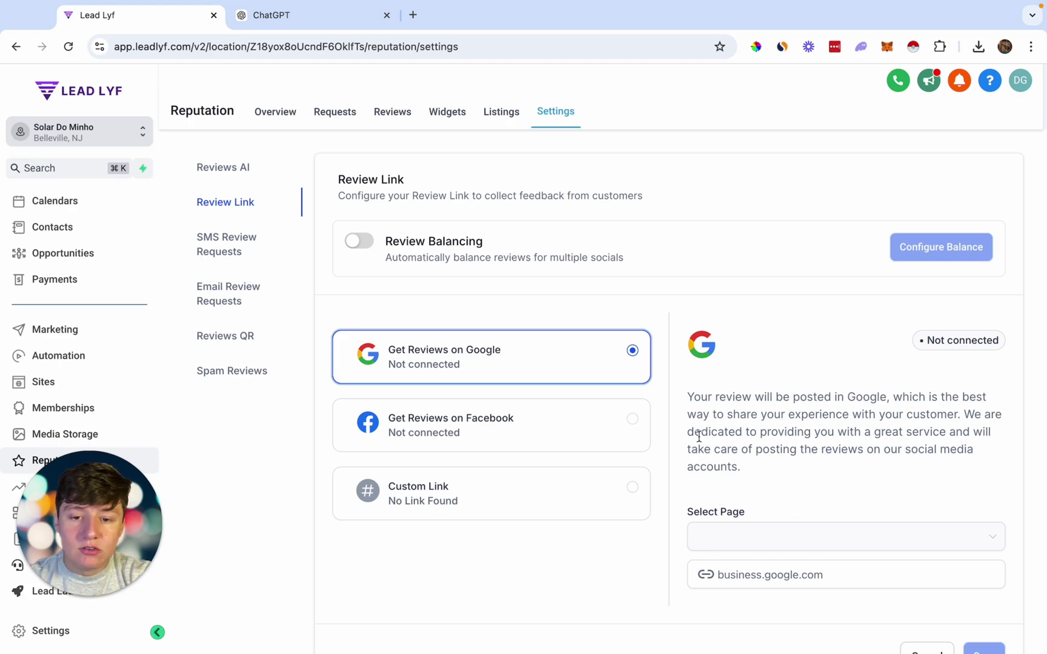
click(549, 428)
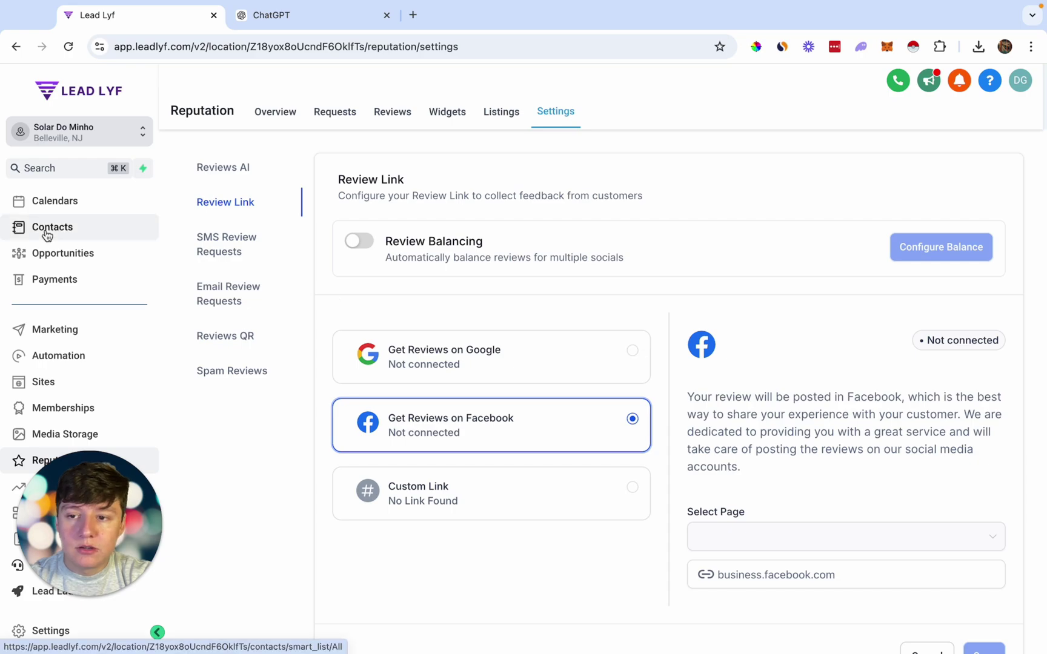
scroll(36, 224, up, 2)
click(23, 208)
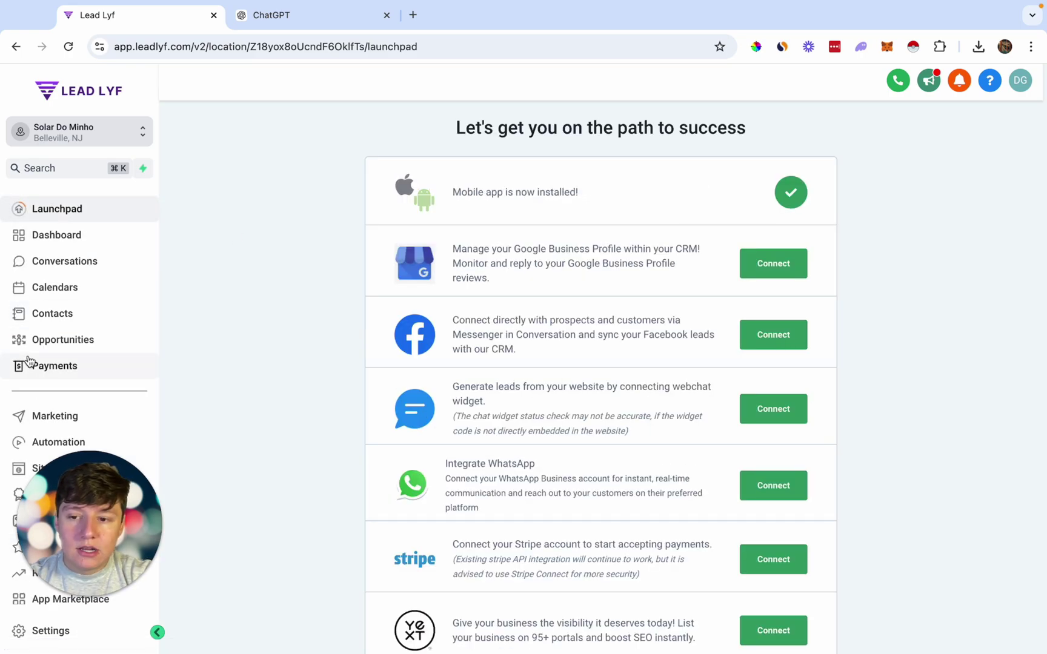
scroll(36, 363, down, 2)
click(36, 460)
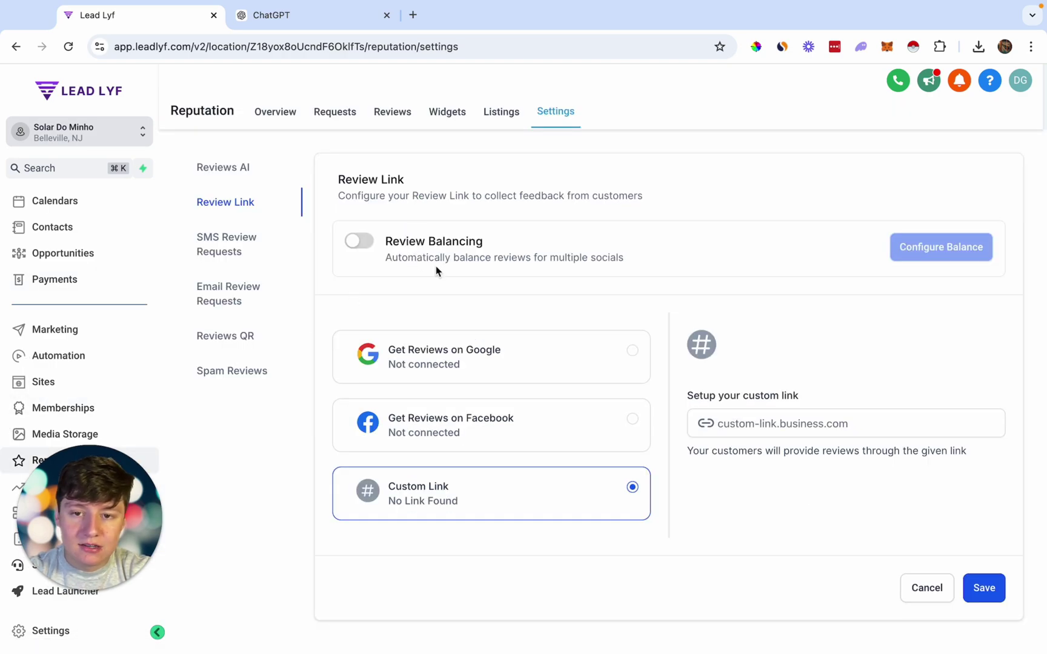
Turn on Review Balancing and check its Configure Balance percentages.
click(358, 243)
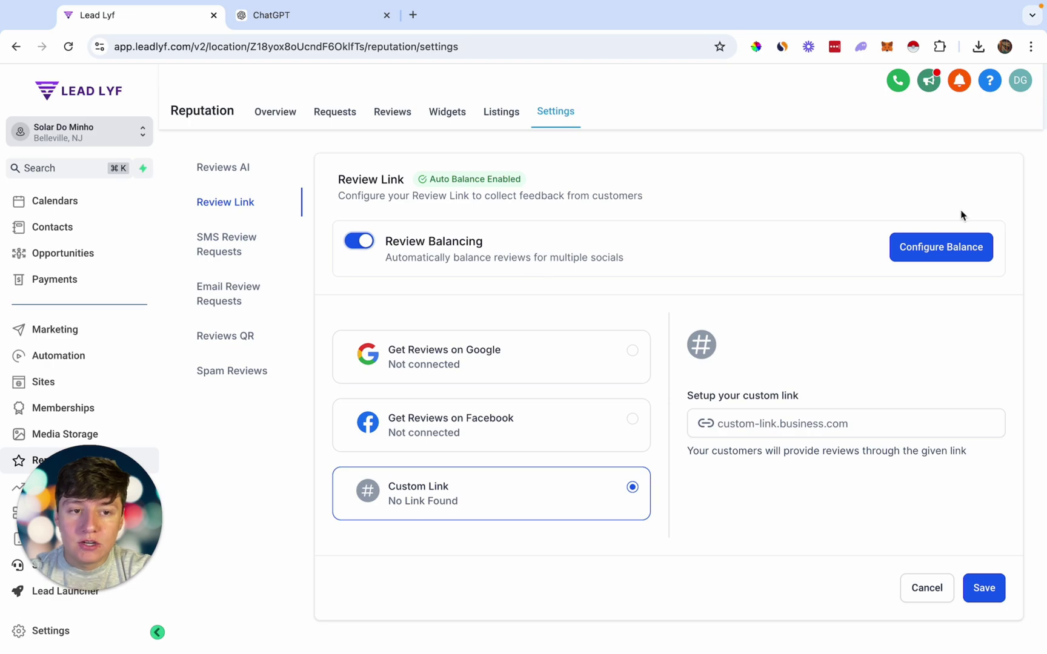
click(925, 252)
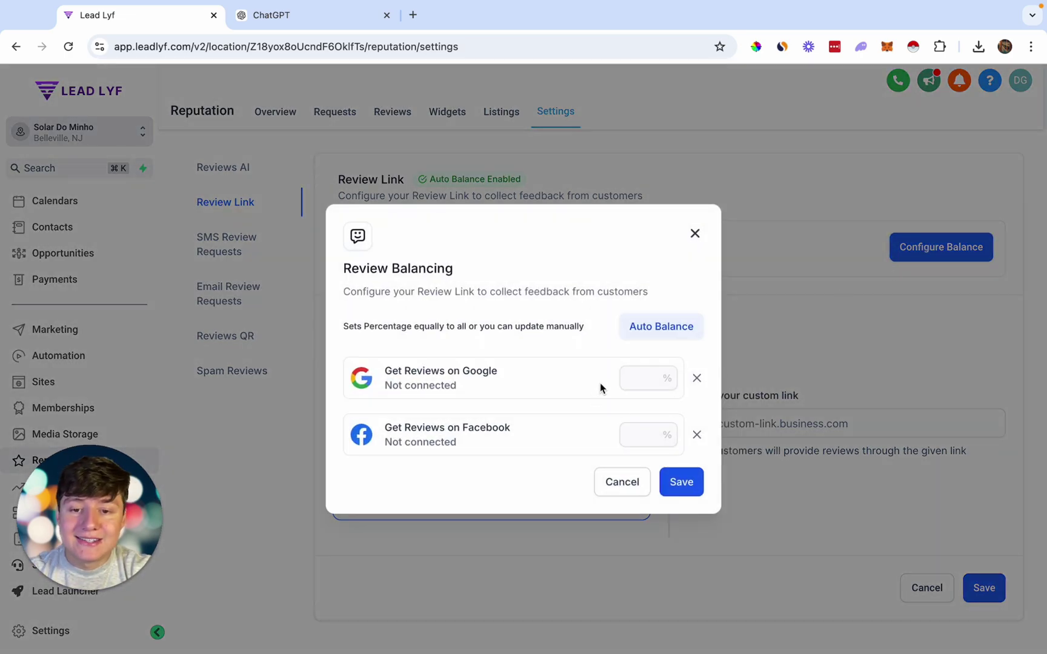
click(697, 237)
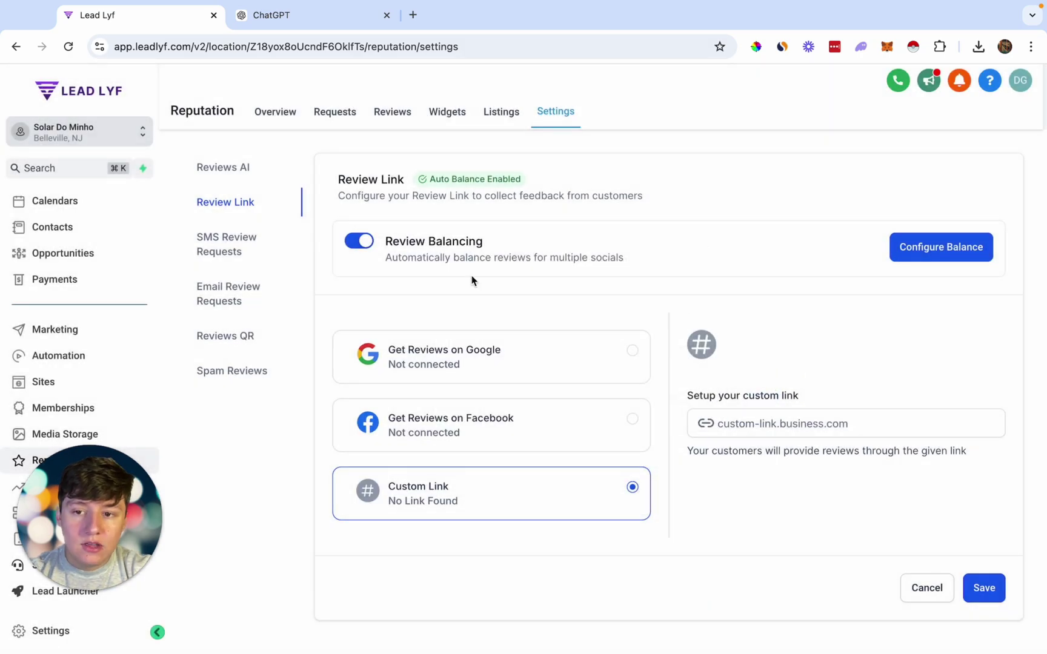
Enable SMS Review Requests with Request with Image on, then move to ChatGPT.
click(221, 251)
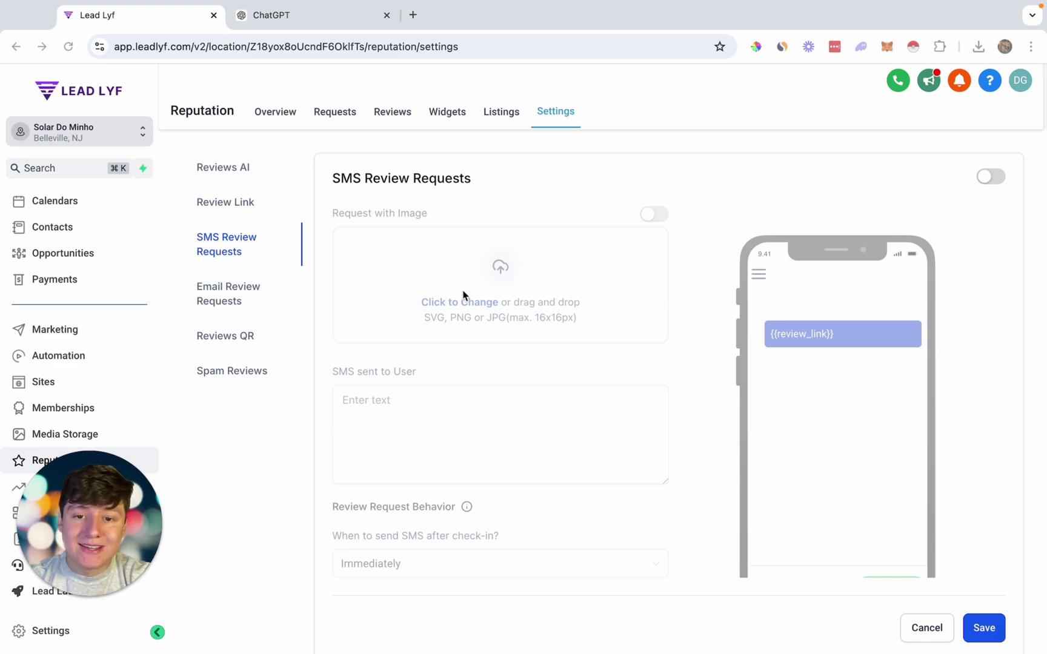
click(993, 178)
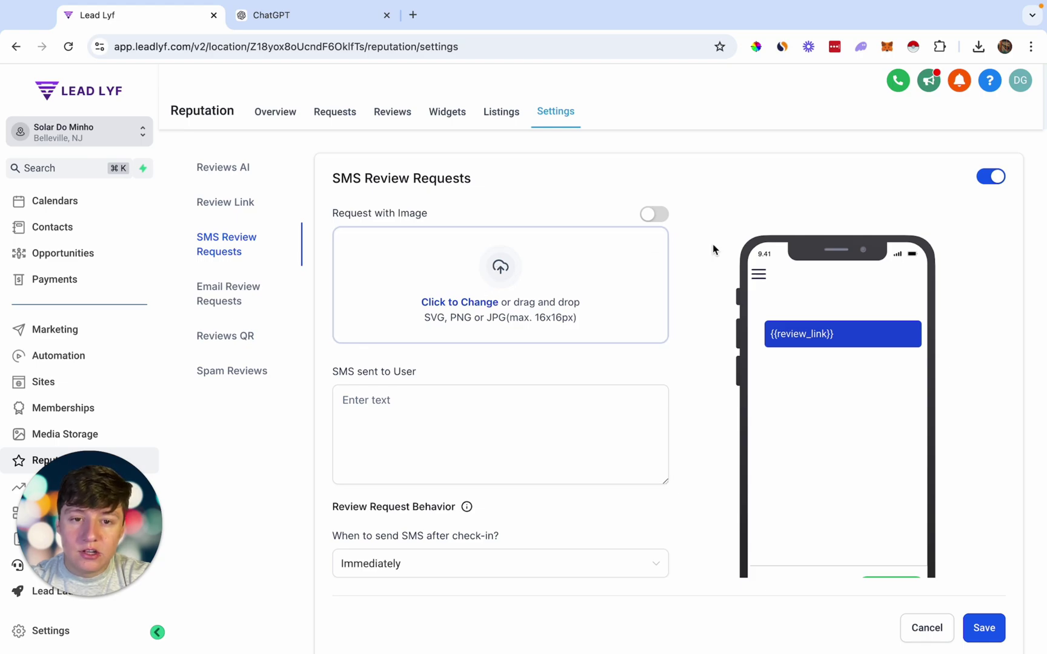
click(659, 216)
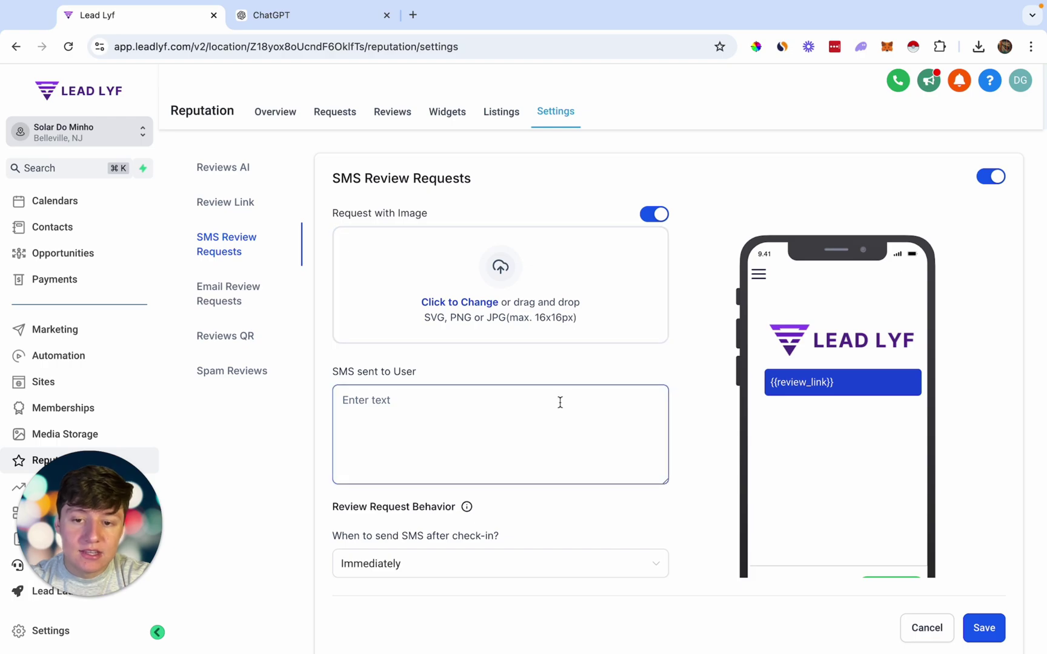
scroll(559, 401, down, 1)
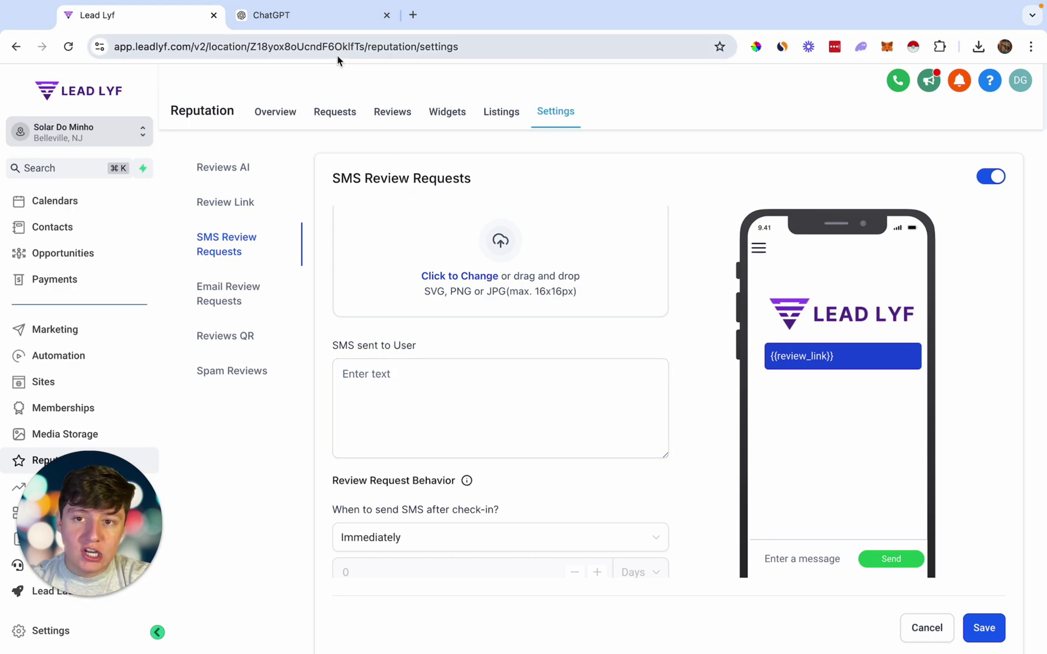
click(333, 24)
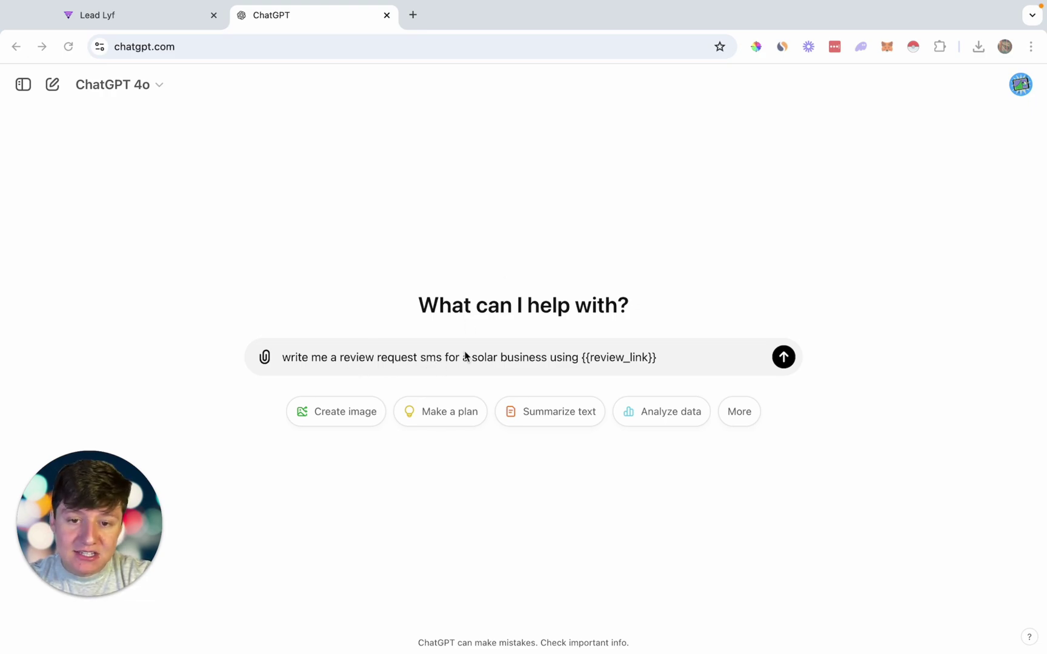
Generate the solar review-request SMS in ChatGPT and select its paragraph for copying.
click(583, 362)
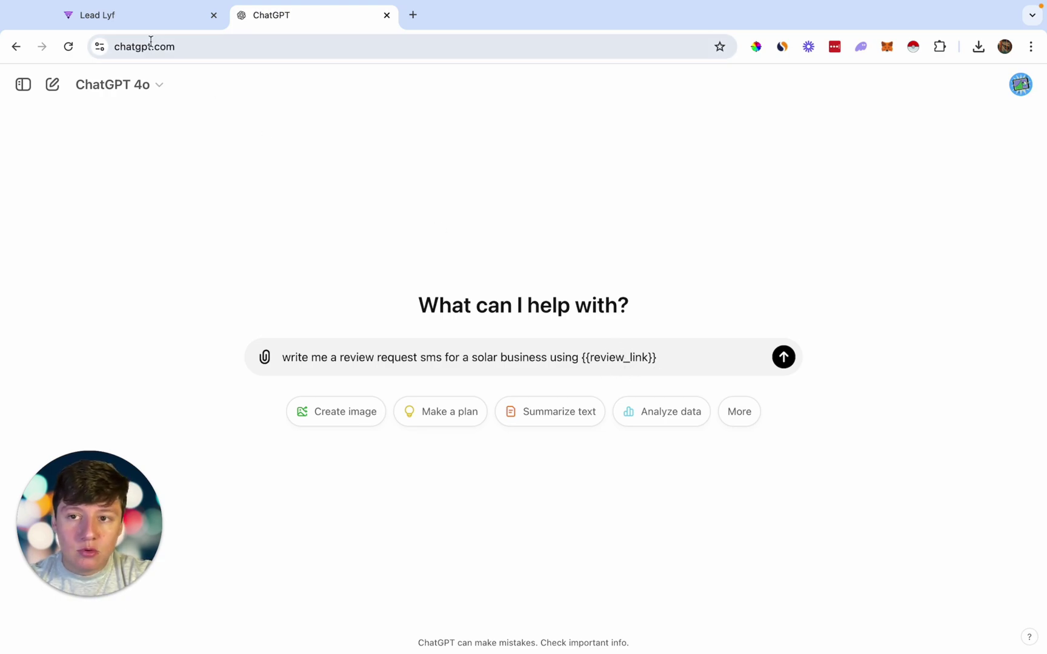
click(148, 21)
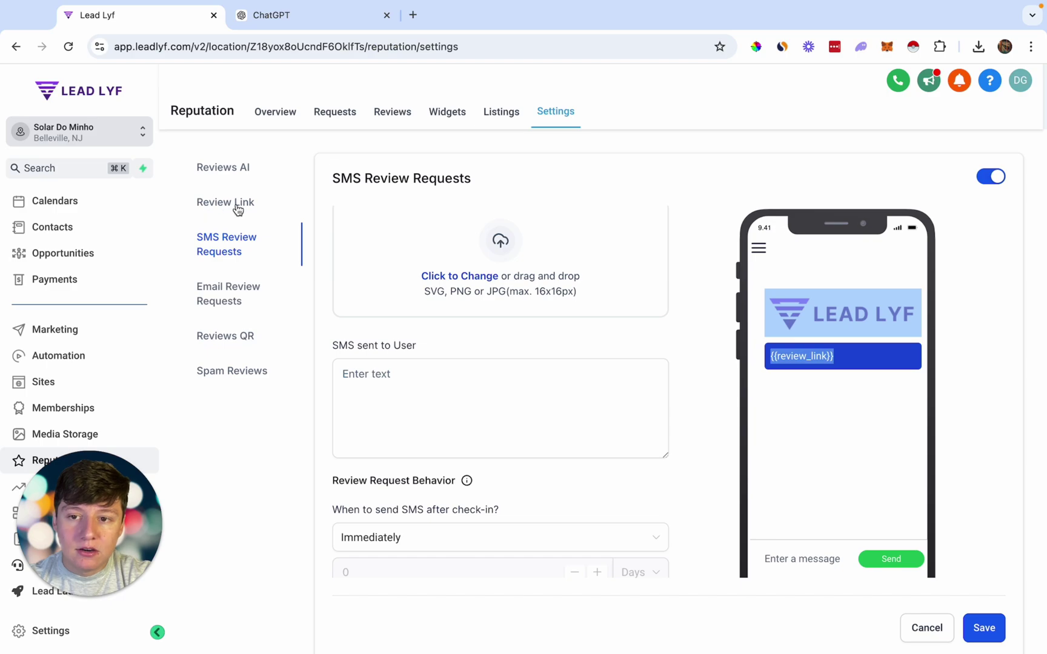
click(297, 22)
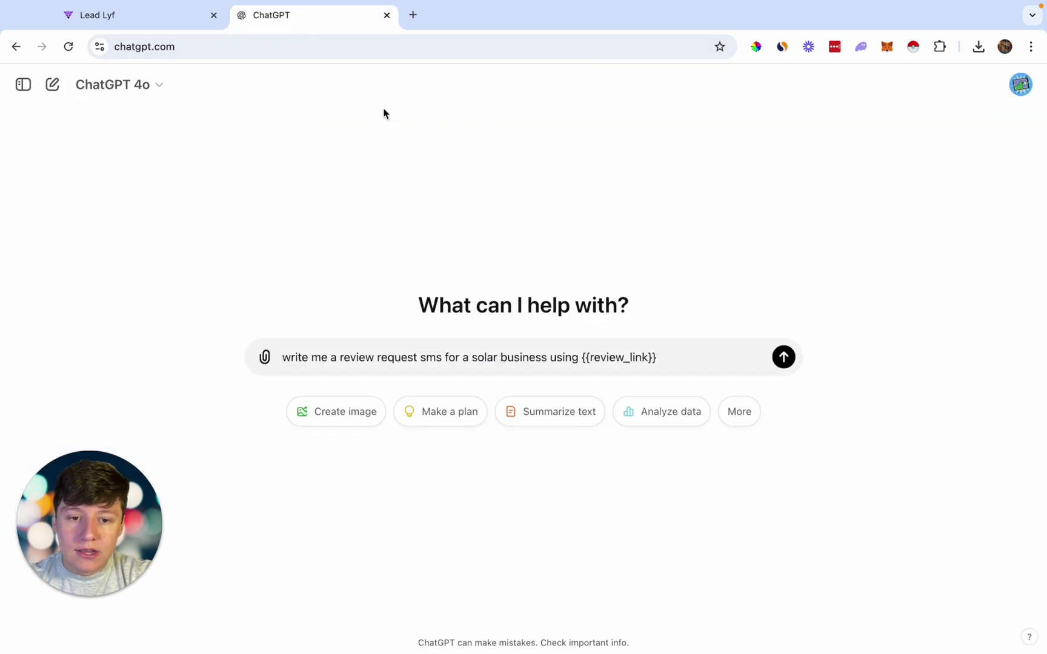
click(786, 356)
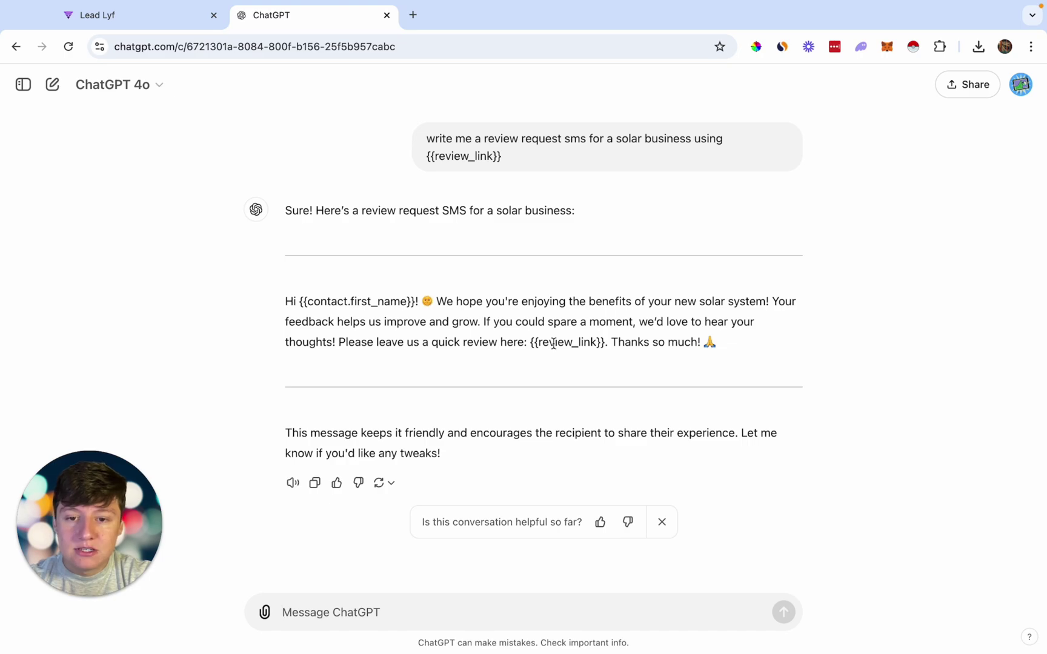
drag(527, 342, 608, 341)
triple_click(702, 340)
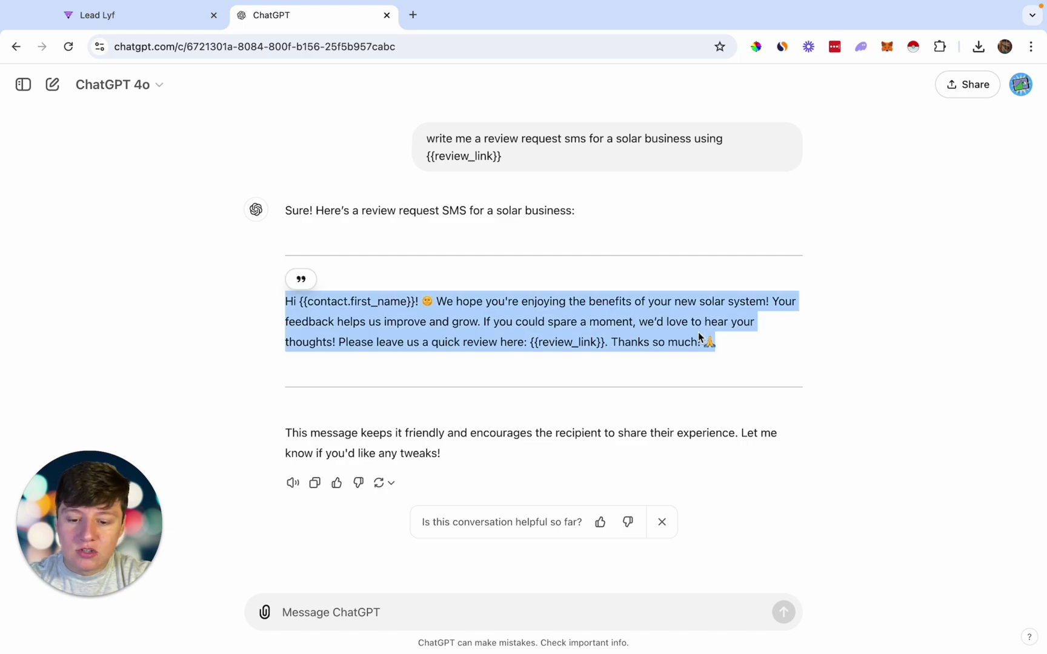
click(174, 18)
Paste the ChatGPT-written SMS into the 'SMS sent to User' box.
click(417, 418)
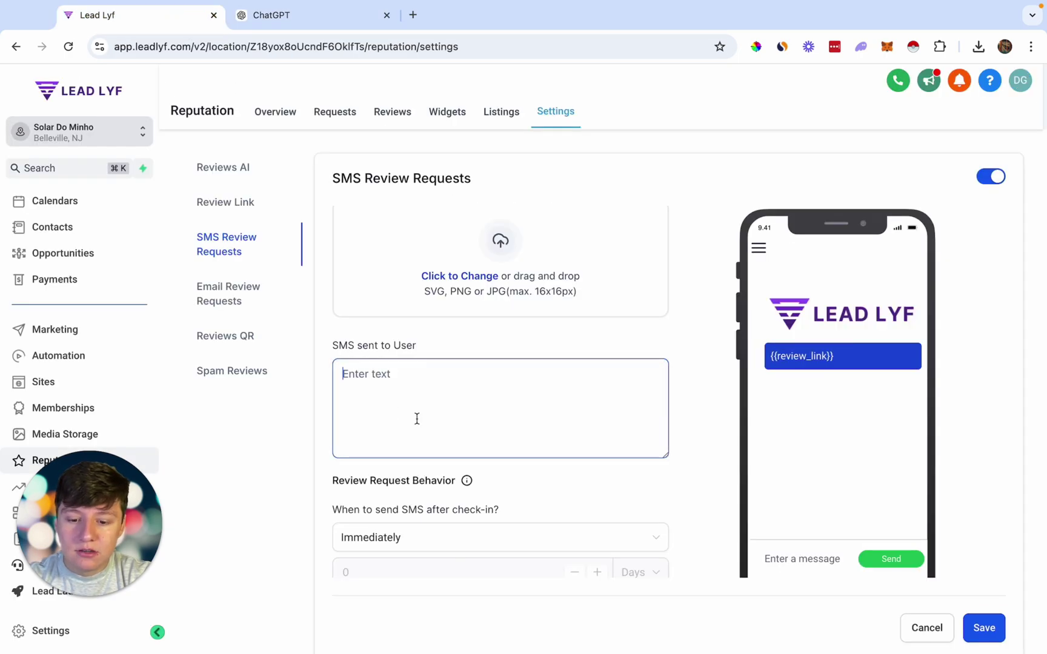
text(Hi {{contact.first_name}}! 😊 We hope you're enjoying the benefits of your new solar system! Your feedback helps us improve and grow. If you could spare a moment, we’d love to hear your thoughts! Please leave us a quick review here: {{review_link}}. Thanks so much! 🙏)
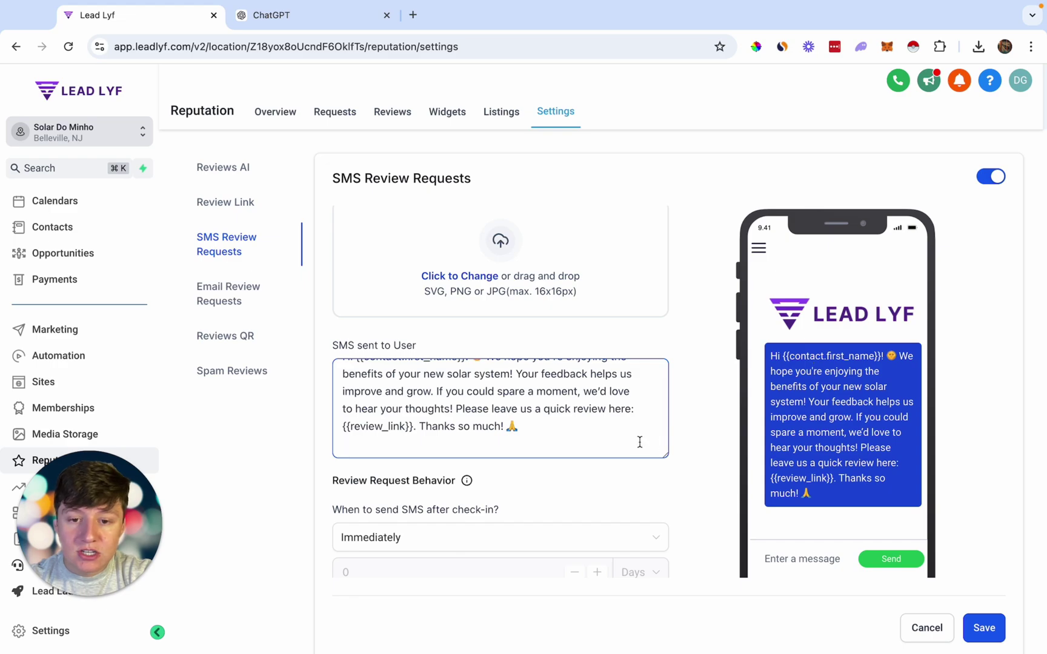
scroll(622, 425, down, 3)
scroll(509, 415, down, 1)
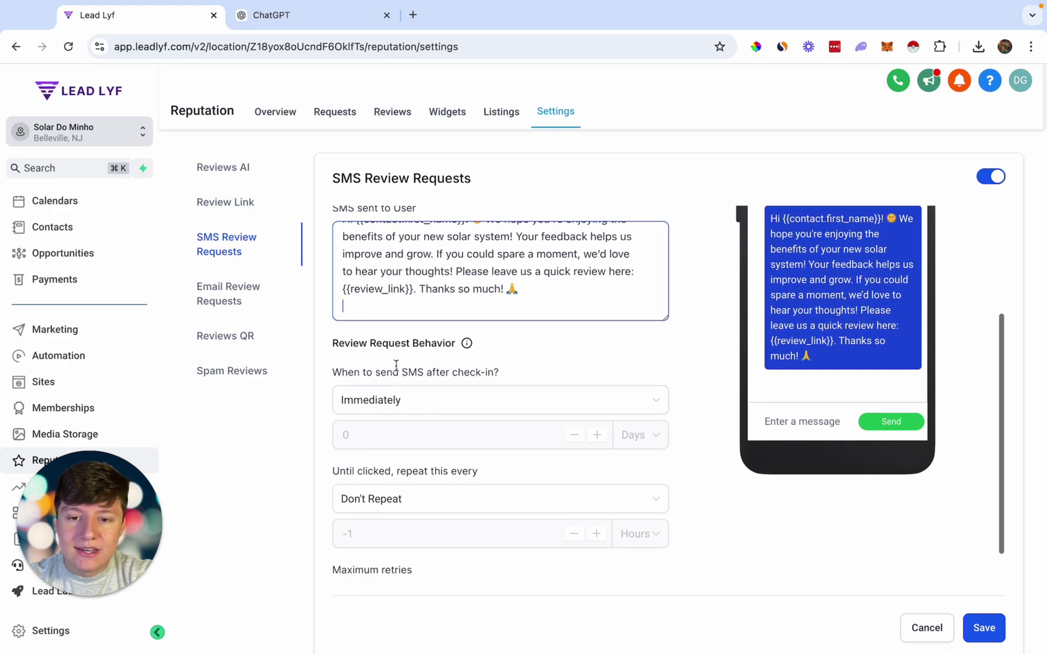
scroll(468, 420, down, 1)
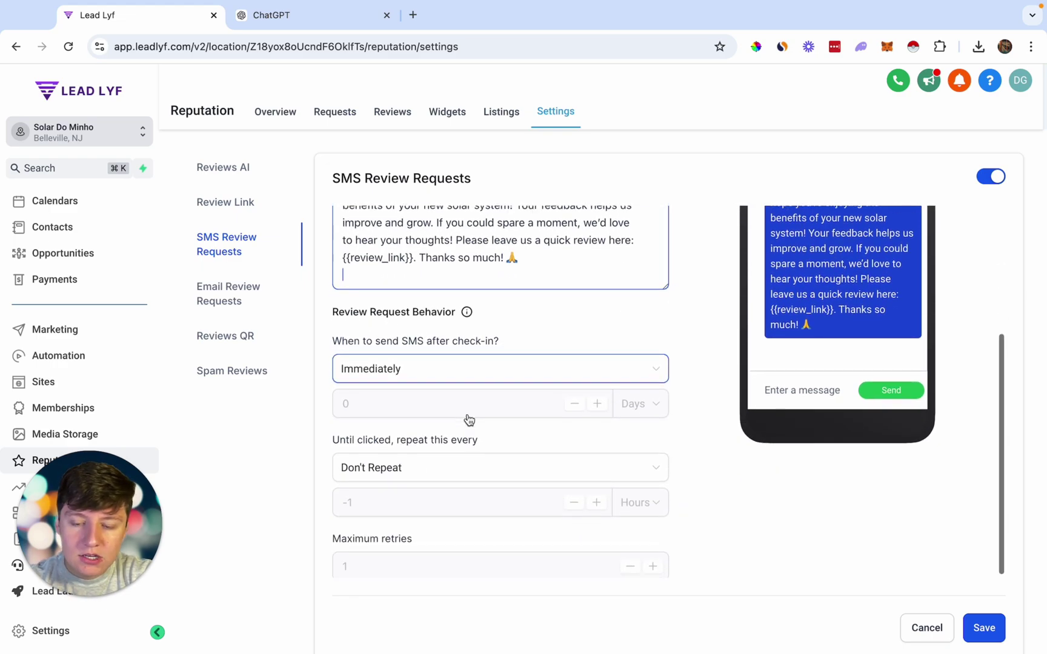
Keep the repeat setting at Don't Repeat, save the SMS review request, and open Email Review Requests.
click(453, 472)
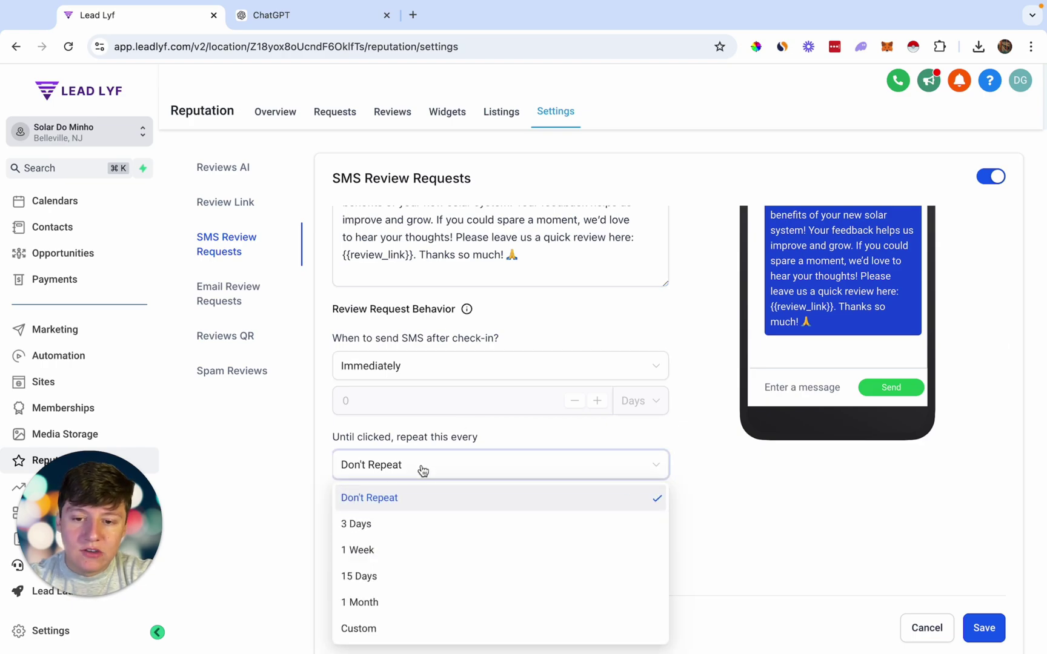
click(425, 470)
scroll(652, 485, up, 4)
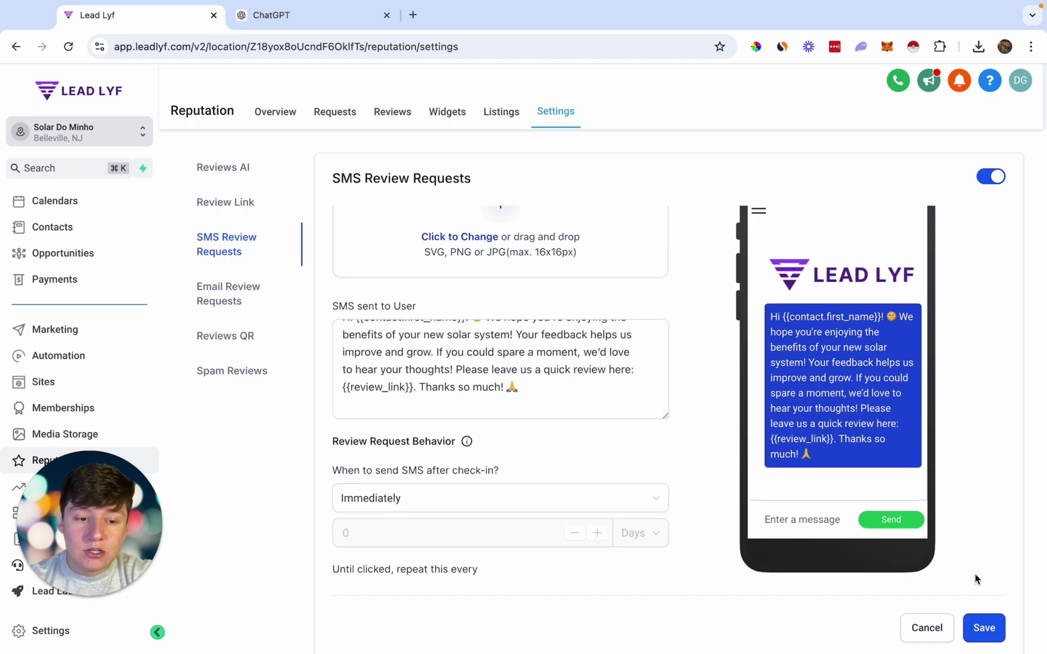
click(983, 628)
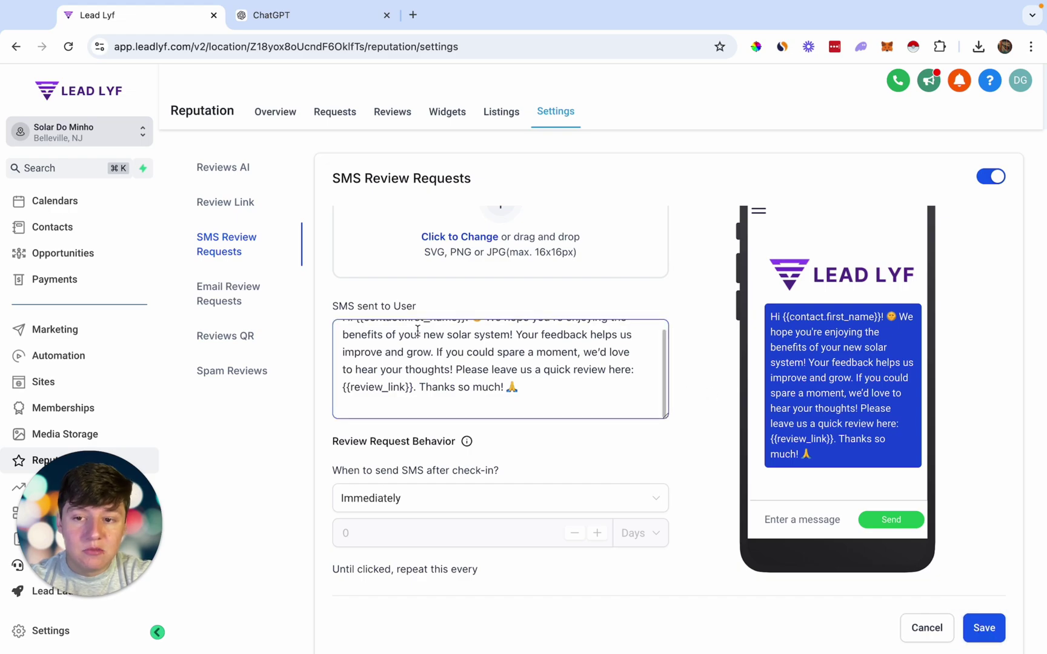
click(225, 298)
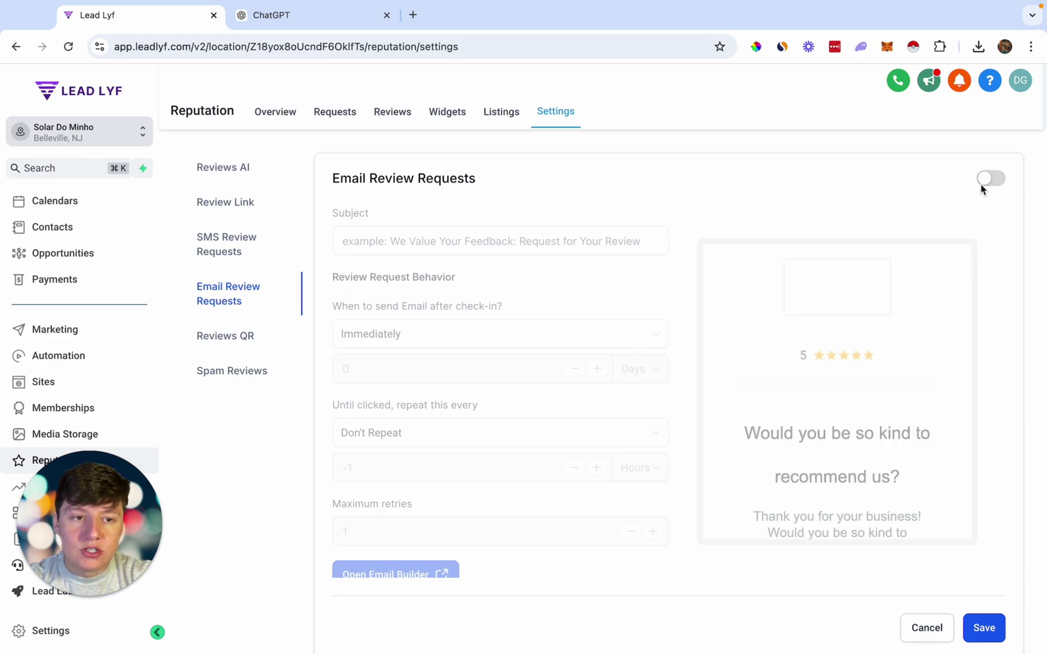
Switch on Email Review Requests and focus the Subject field before returning to ChatGPT.
click(983, 185)
scroll(753, 394, down, 1)
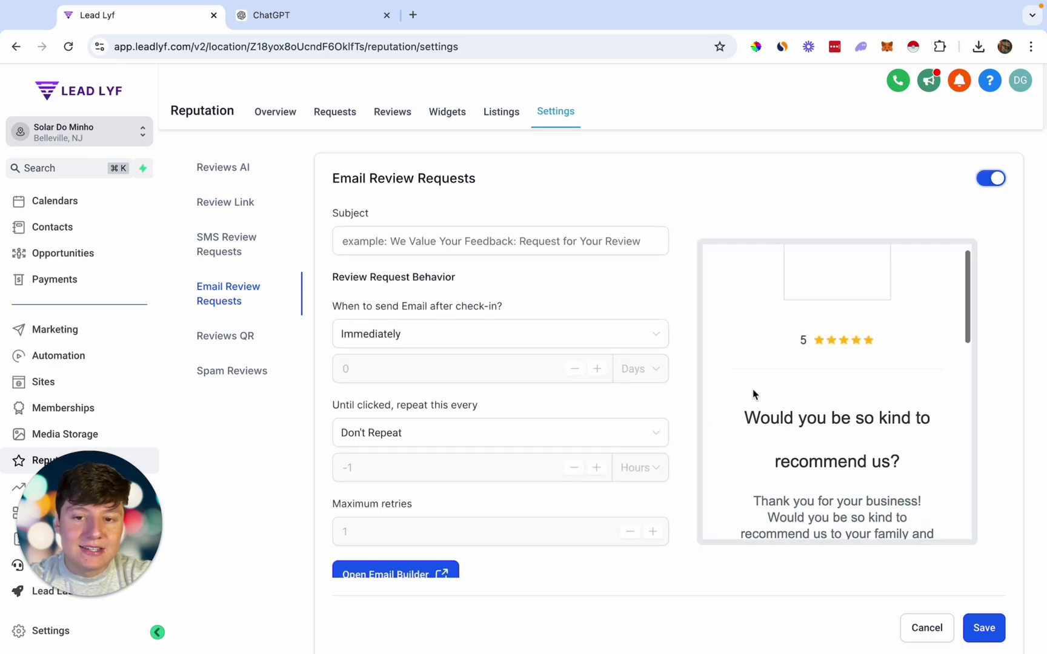
scroll(752, 394, down, 2)
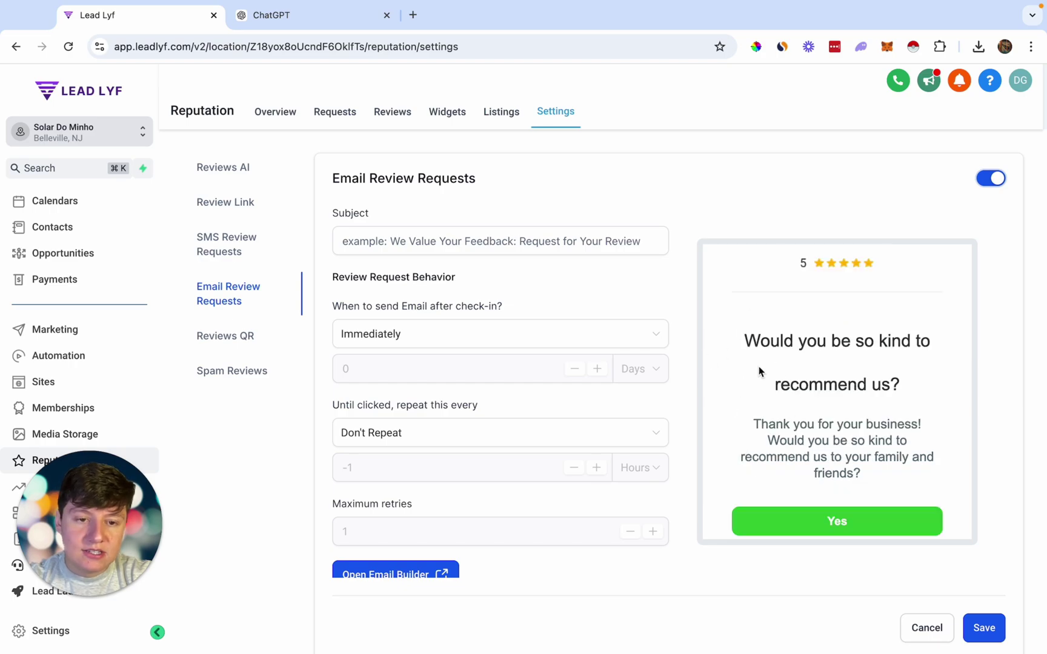
scroll(758, 371, up, 2)
click(650, 232)
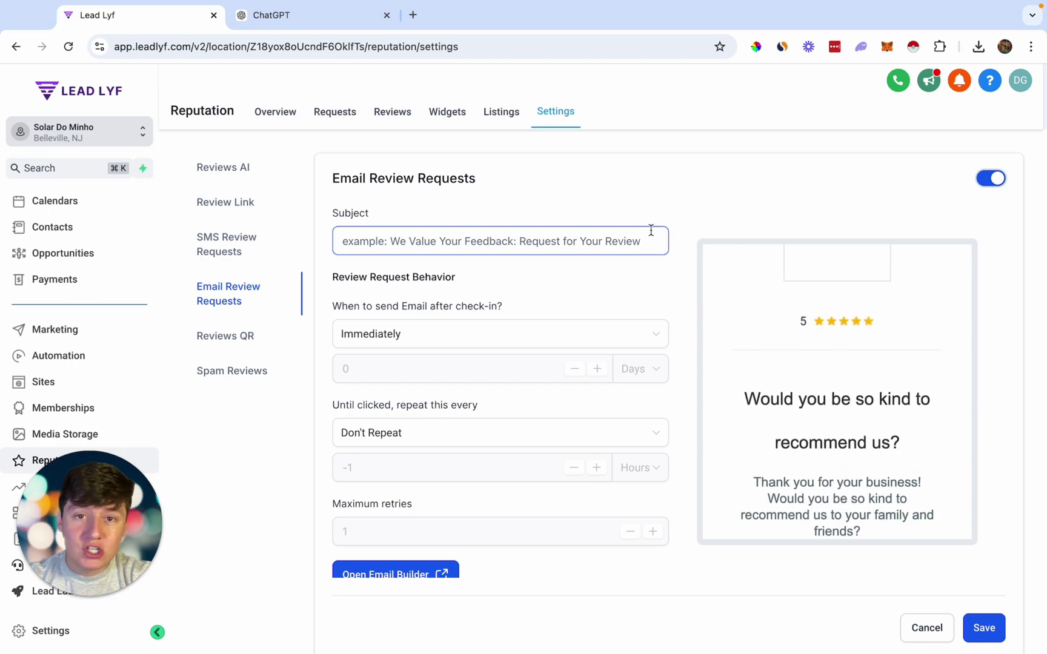
click(314, 14)
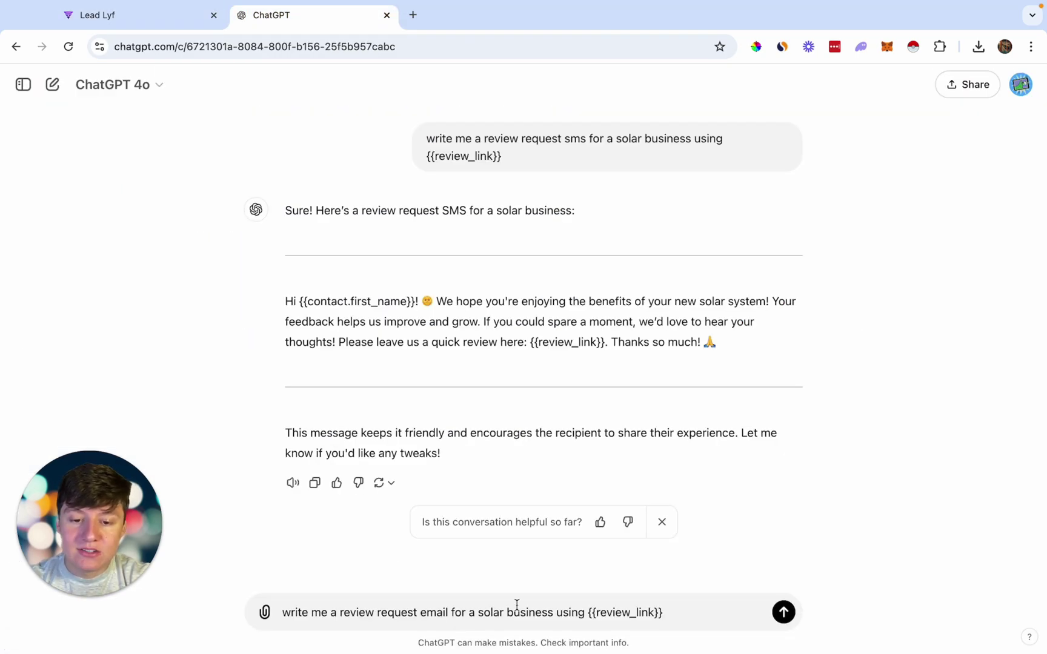
Get a solar review-request email from ChatGPT and copy its suggested subject line.
drag(588, 613, 693, 609)
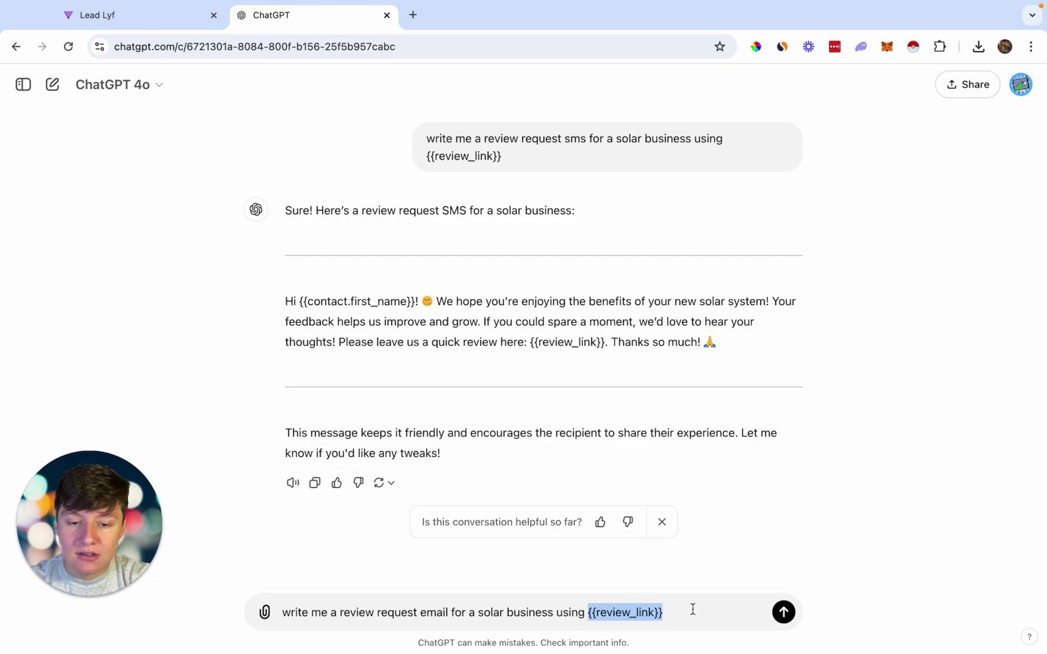
click(782, 612)
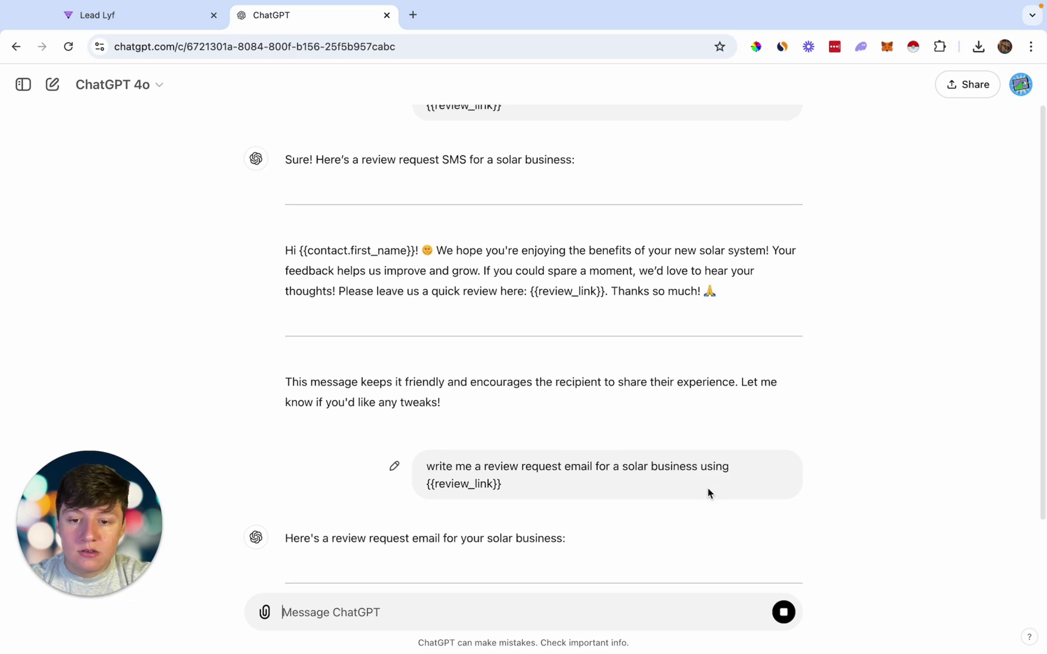
scroll(578, 493, up, 2)
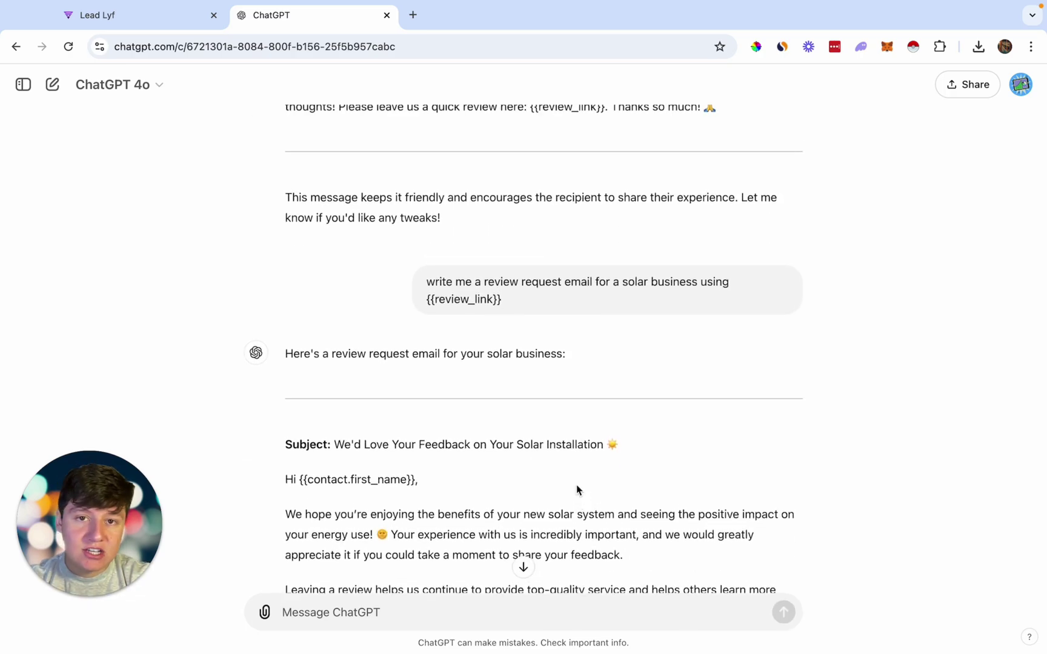
scroll(579, 492, down, 5)
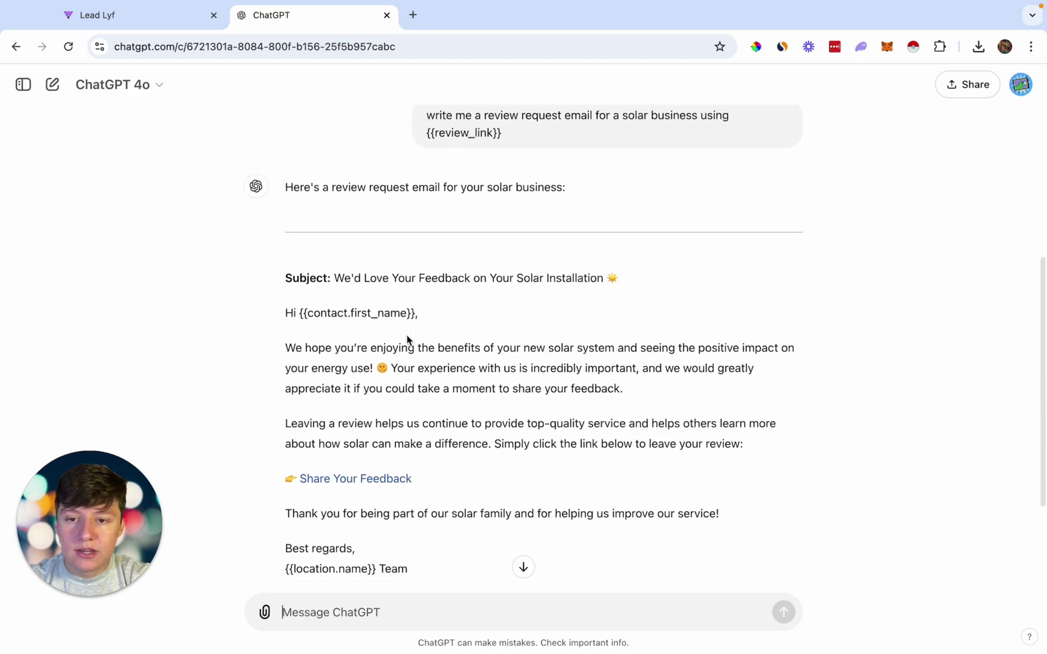
drag(337, 274, 617, 279)
key(super+c)
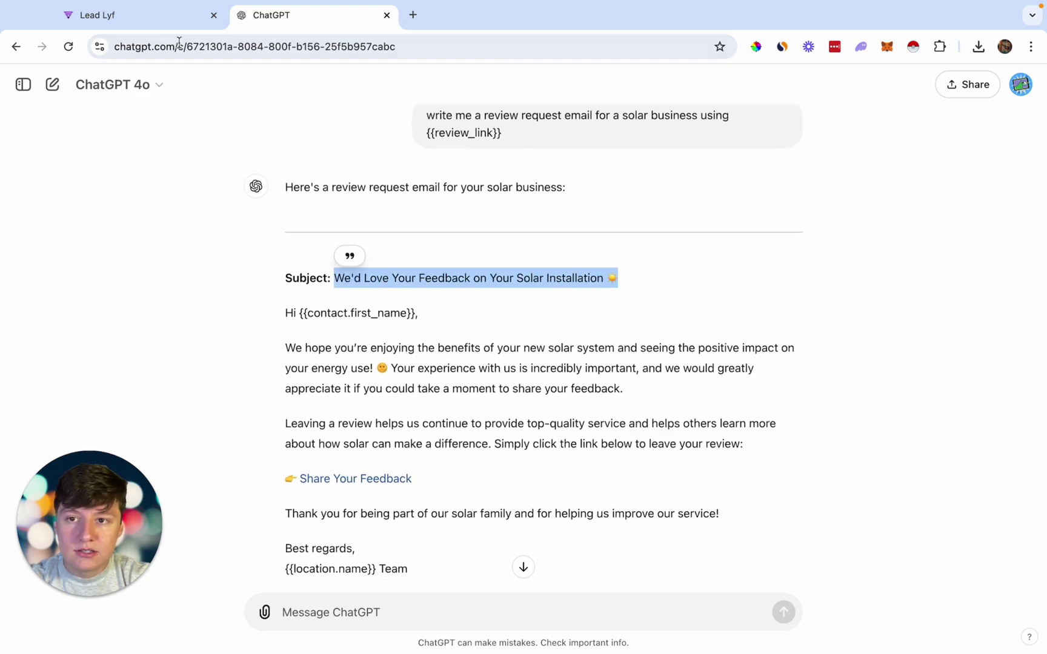
click(162, 20)
Paste "We'd Love Your Feedback on Your Solar Installation" into the email Subject field.
click(357, 236)
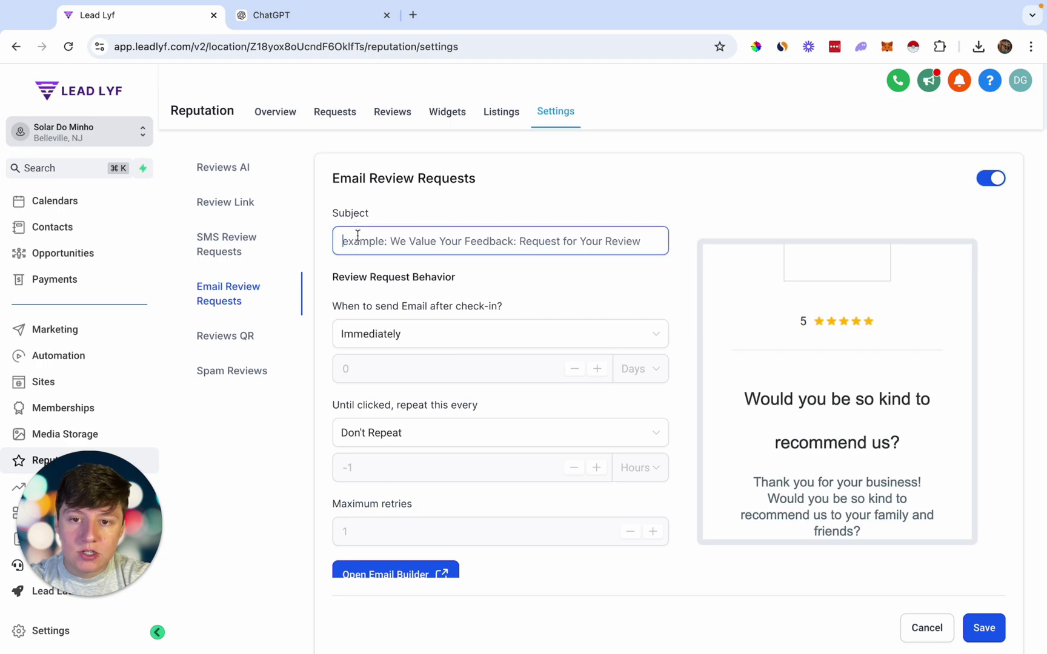
key(super+v)
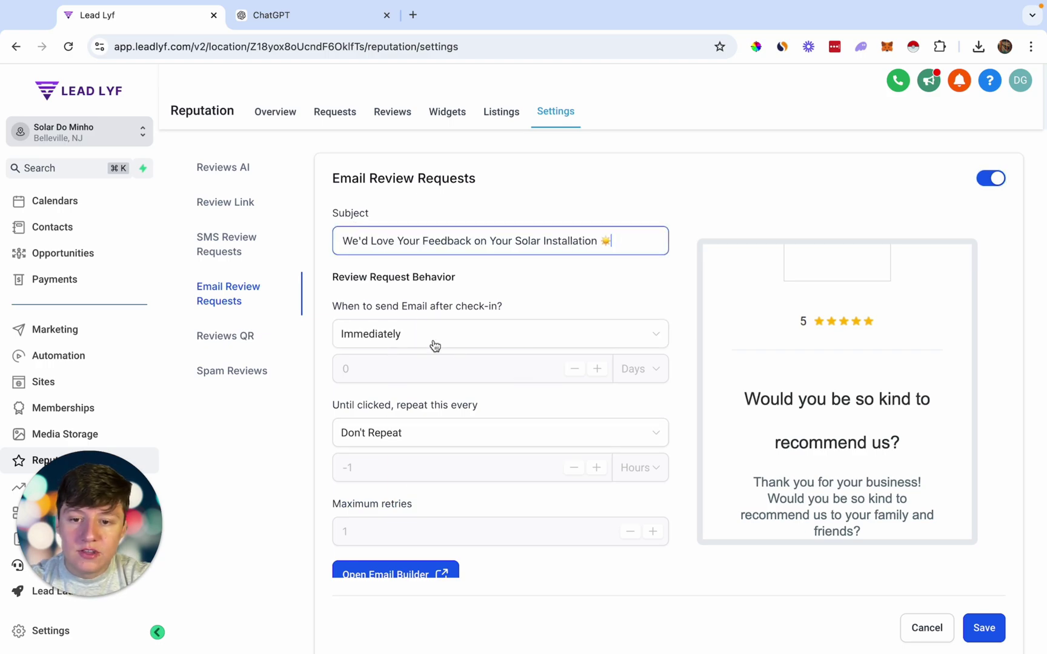
scroll(496, 503, down, 1)
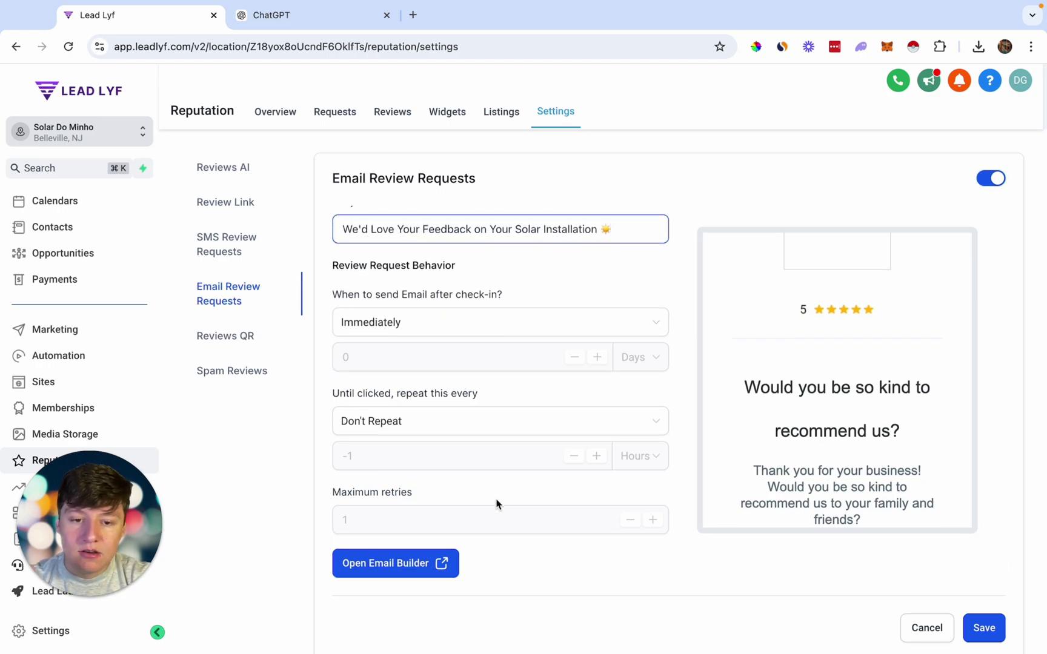
scroll(845, 398, up, 2)
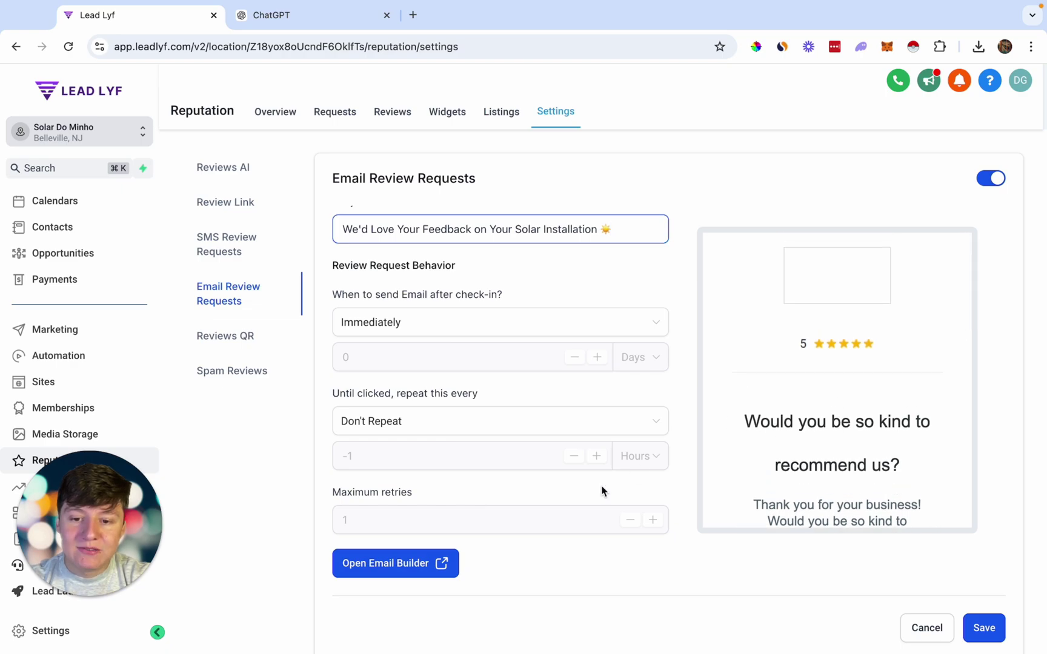
Open a new email template and swap its placeholder logo for the LEAD LYF logo from the media library.
click(400, 565)
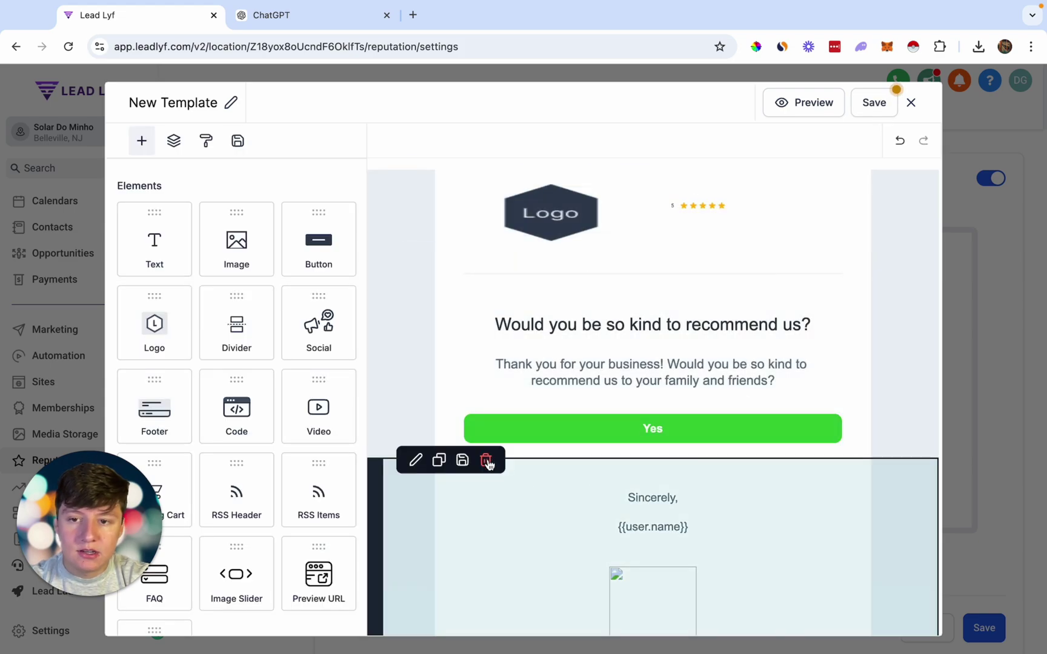
click(558, 228)
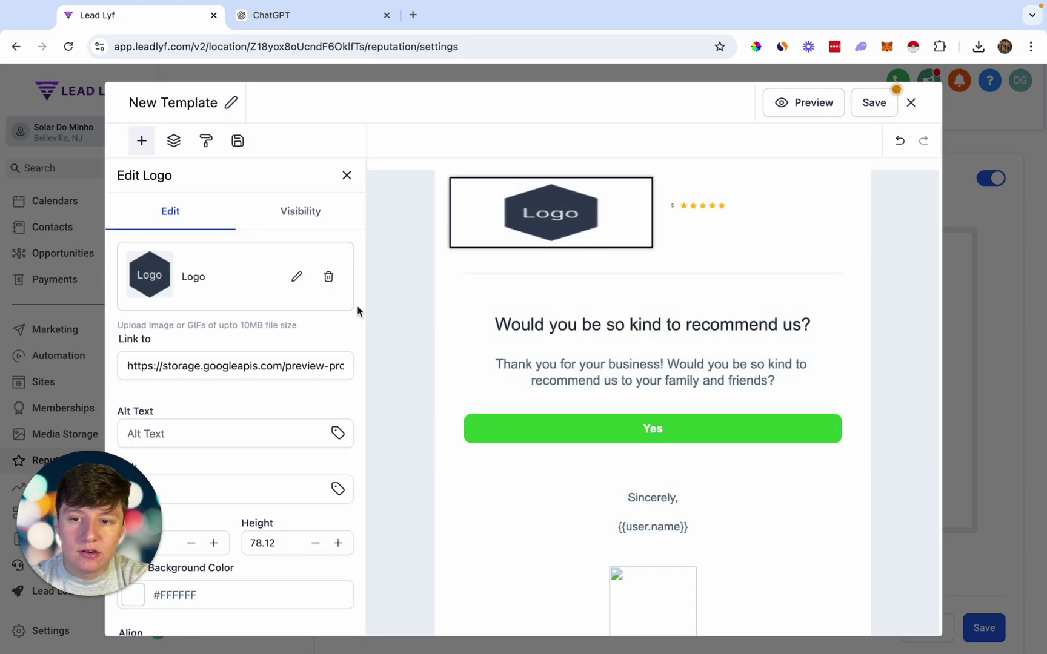
click(296, 277)
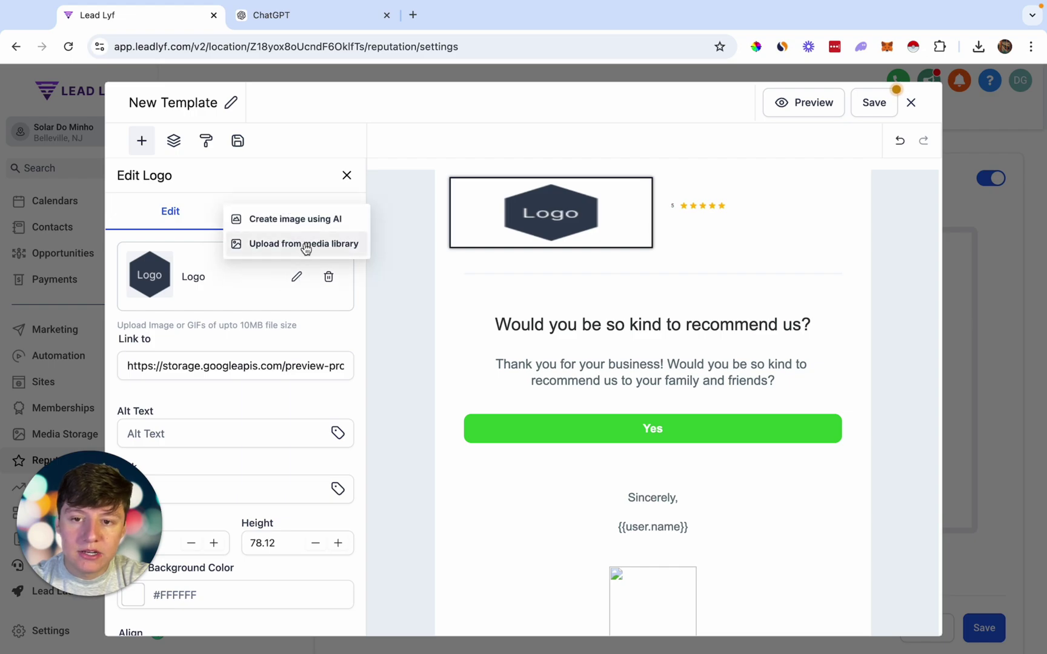
click(303, 245)
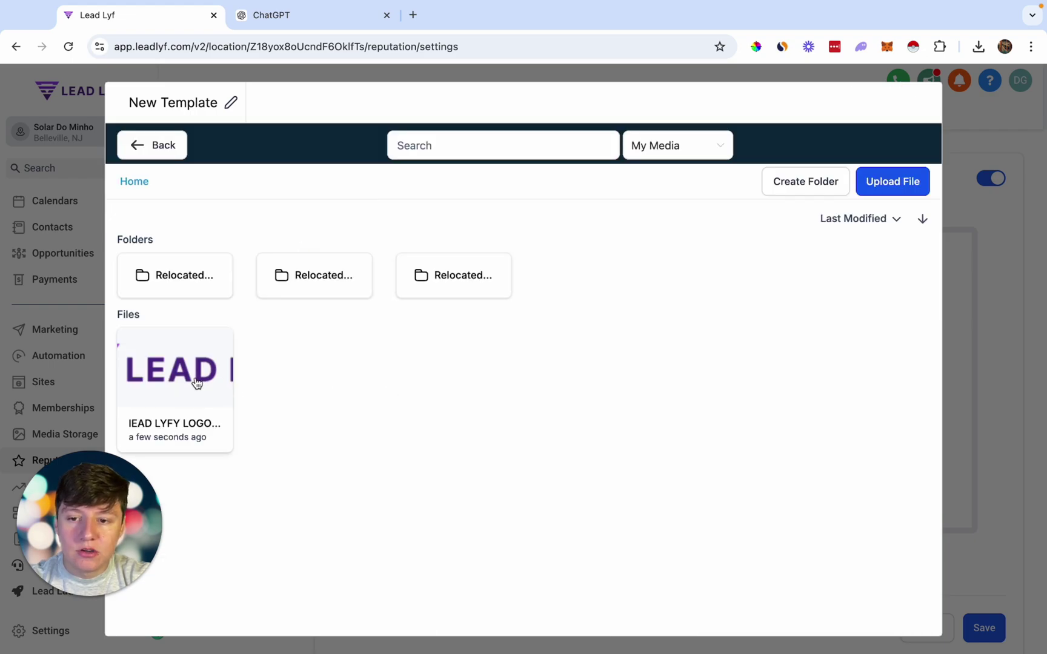
click(182, 386)
click(540, 341)
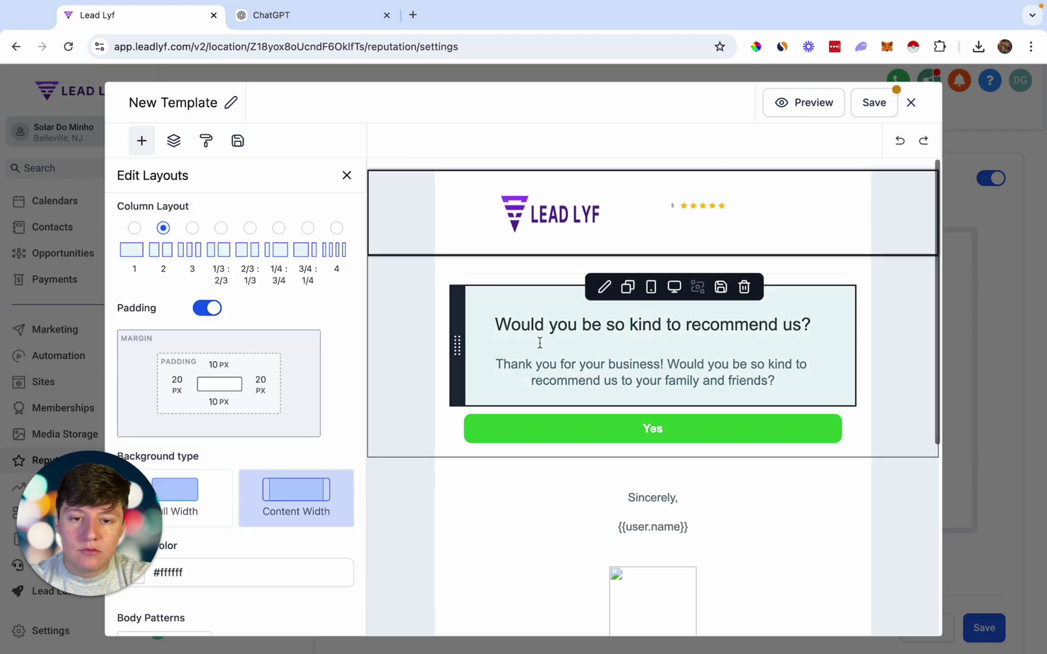
Replace the template's message with ChatGPT's email body and delete the header star rating.
click(305, 14)
scroll(394, 281, down, 3)
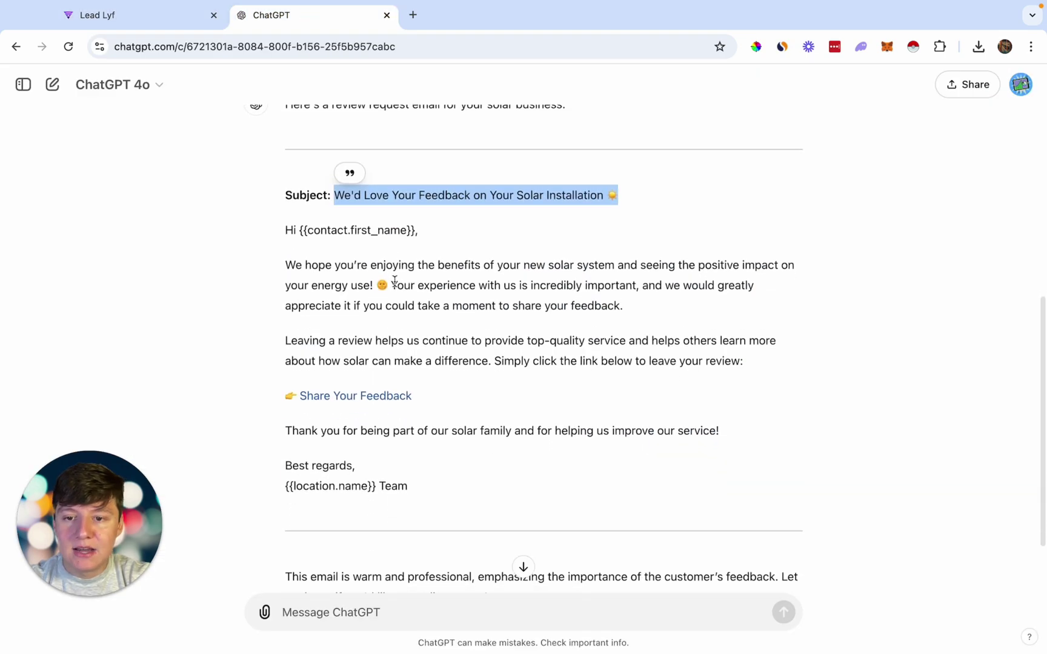
drag(298, 230, 431, 496)
key(ctrl+c)
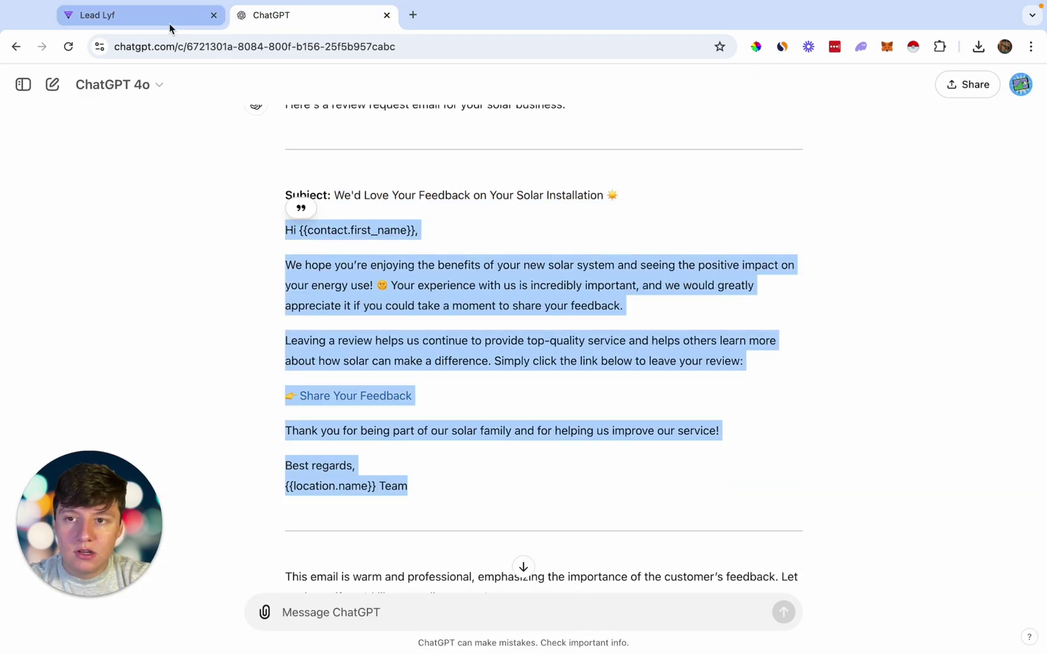
click(171, 18)
click(652, 364)
key(ctrl+a)
key(BackSpace)
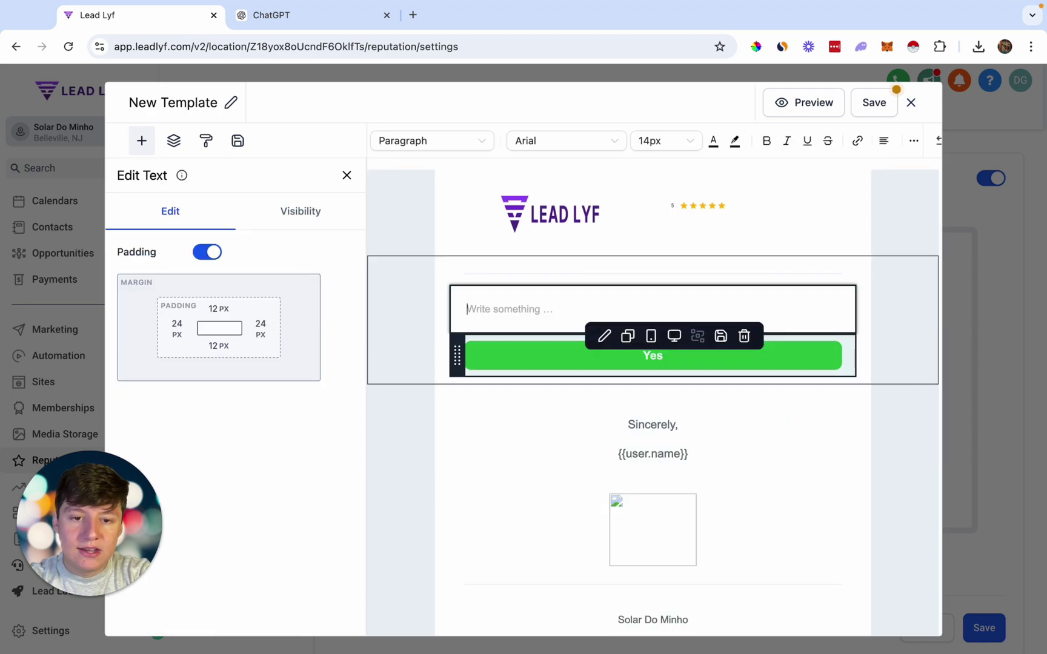
key(ctrl+v)
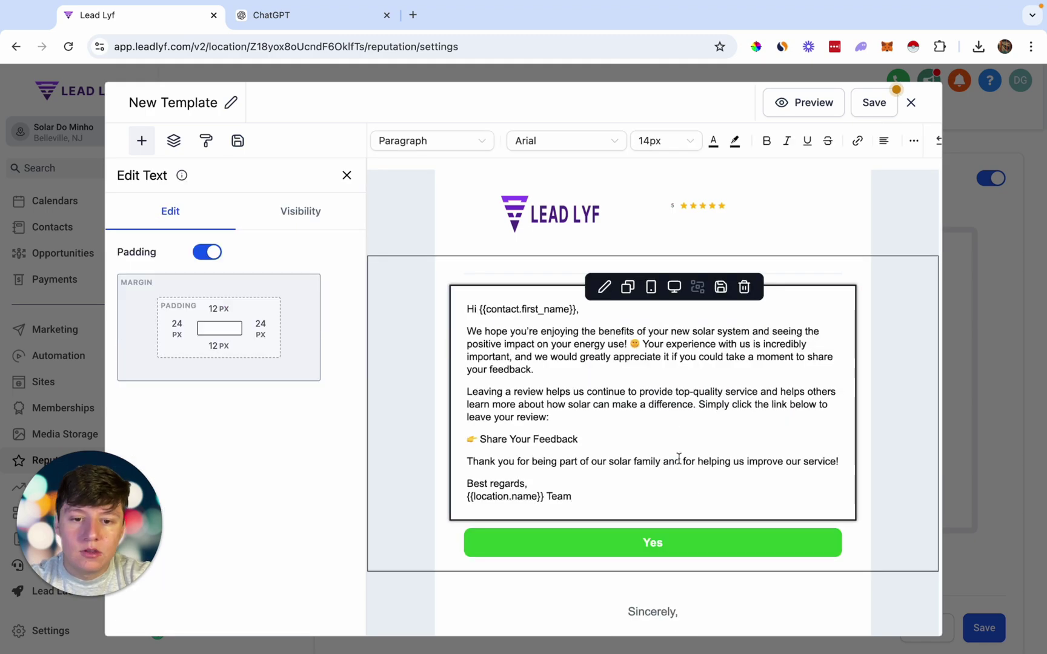
mouse_move(856, 194)
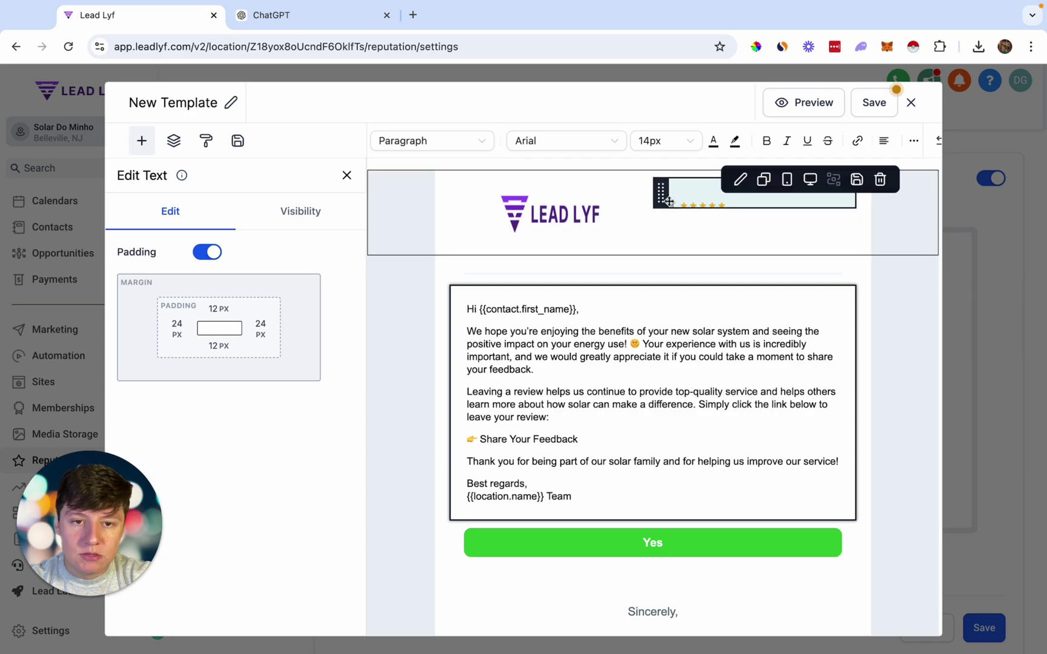
click(879, 179)
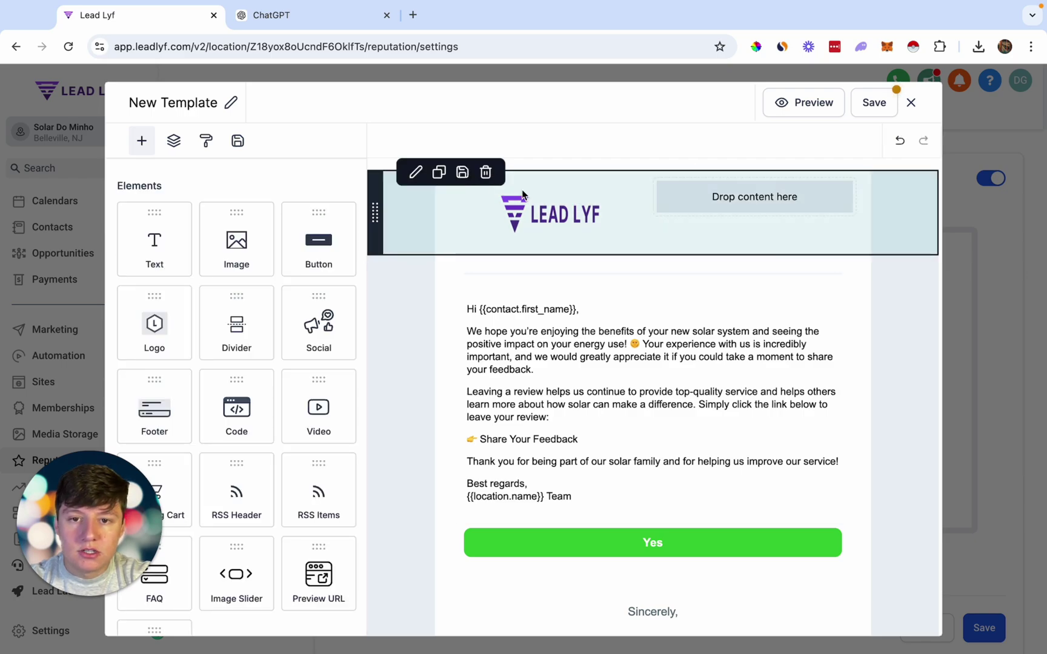
Replace the header row with an Image block of the Lead Lyf logo at width 200.
click(483, 173)
drag(259, 240, 627, 280)
click(296, 279)
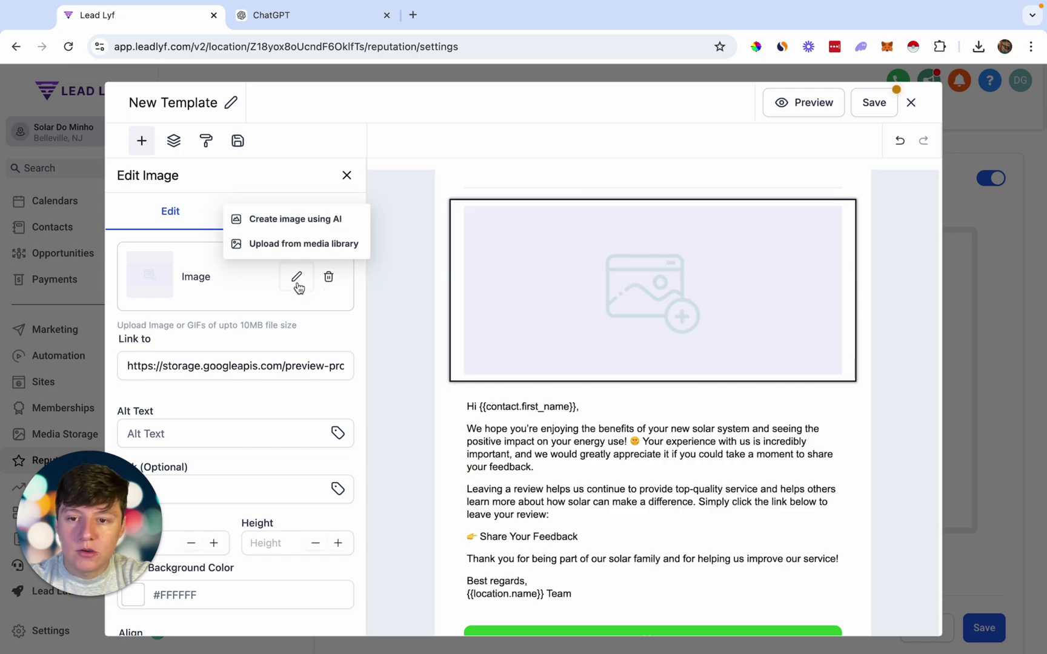
click(311, 245)
click(213, 364)
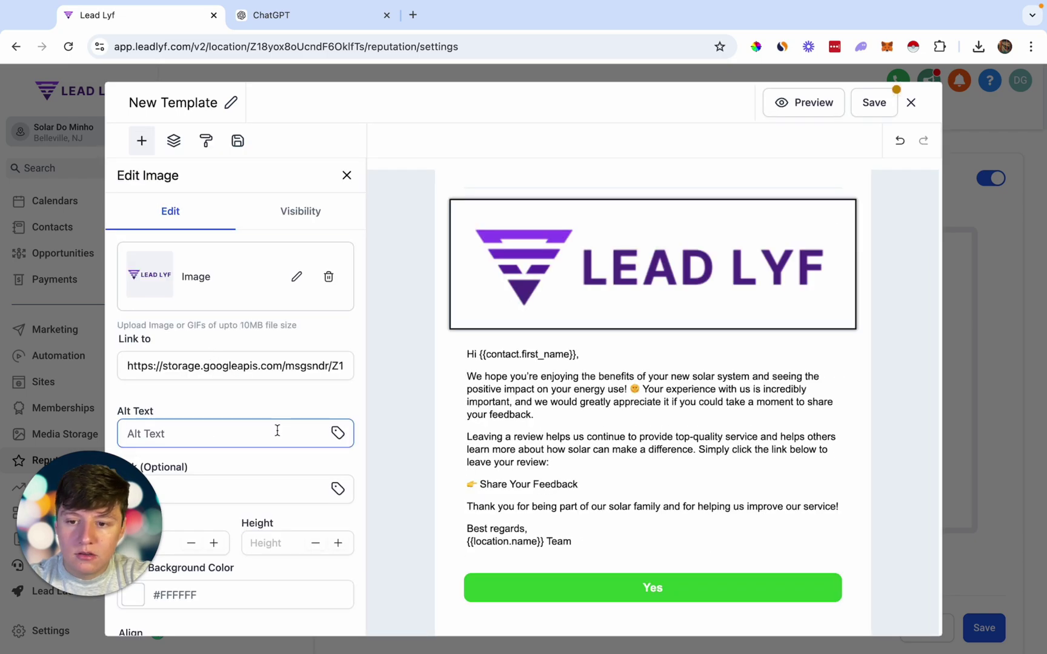
scroll(276, 430, down, 2)
click(163, 428)
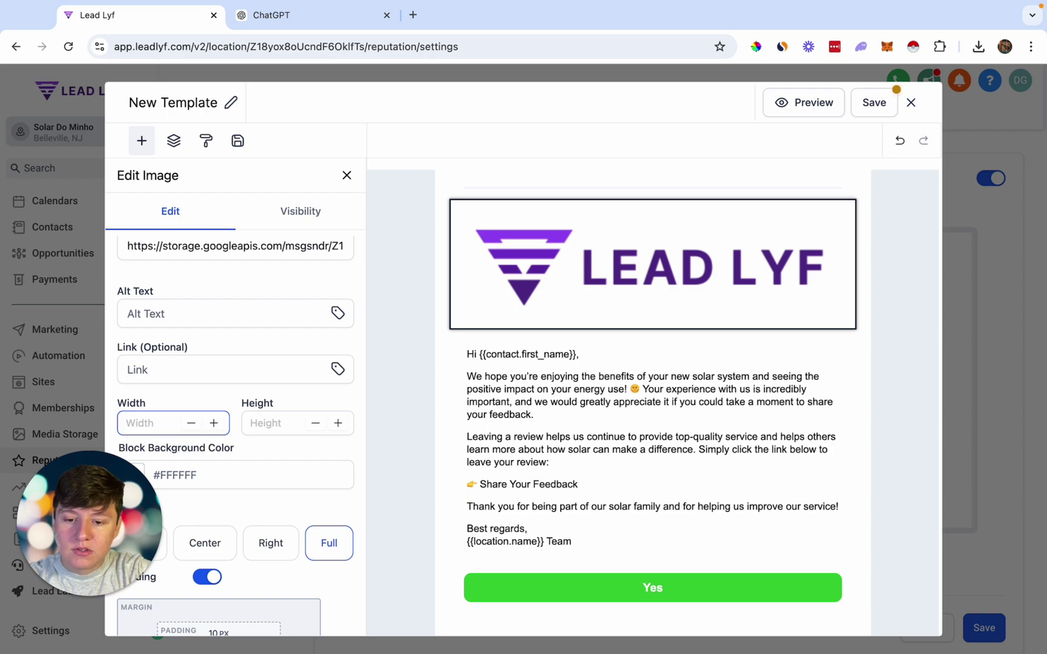
text(200)
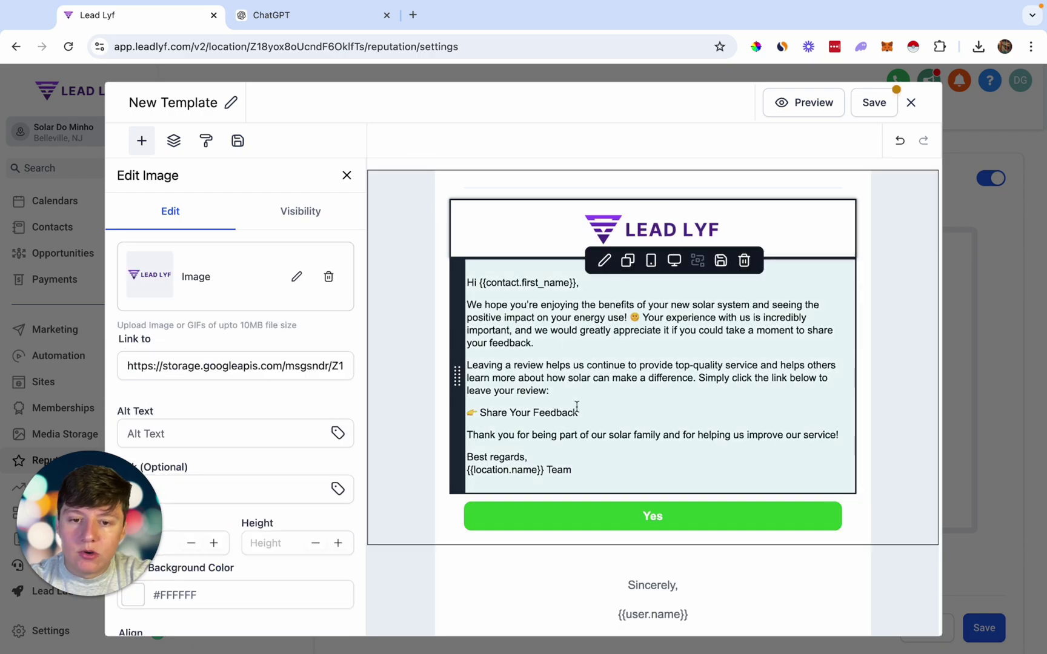
Open link settings for the 'Share Your Feedback' line and close them without adding a link.
drag(592, 414, 465, 412)
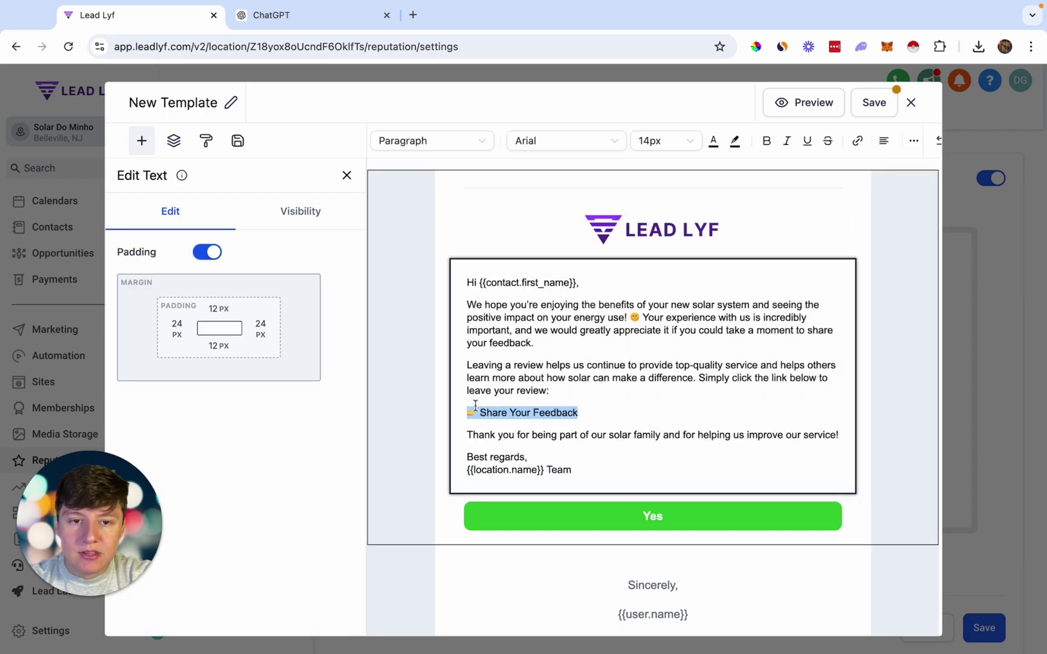
click(859, 149)
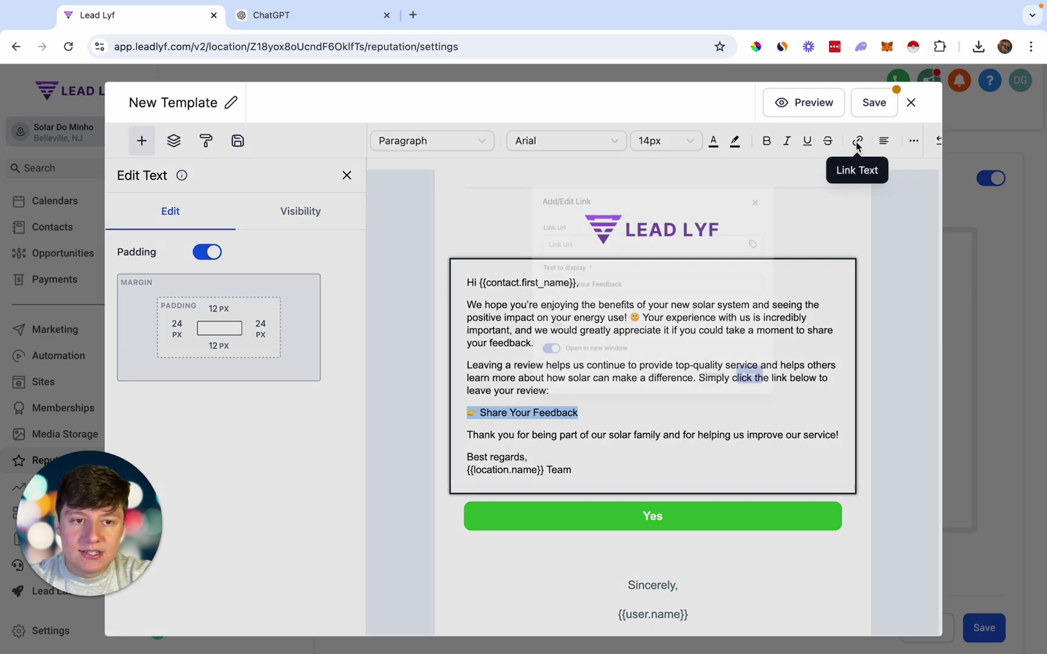
click(442, 309)
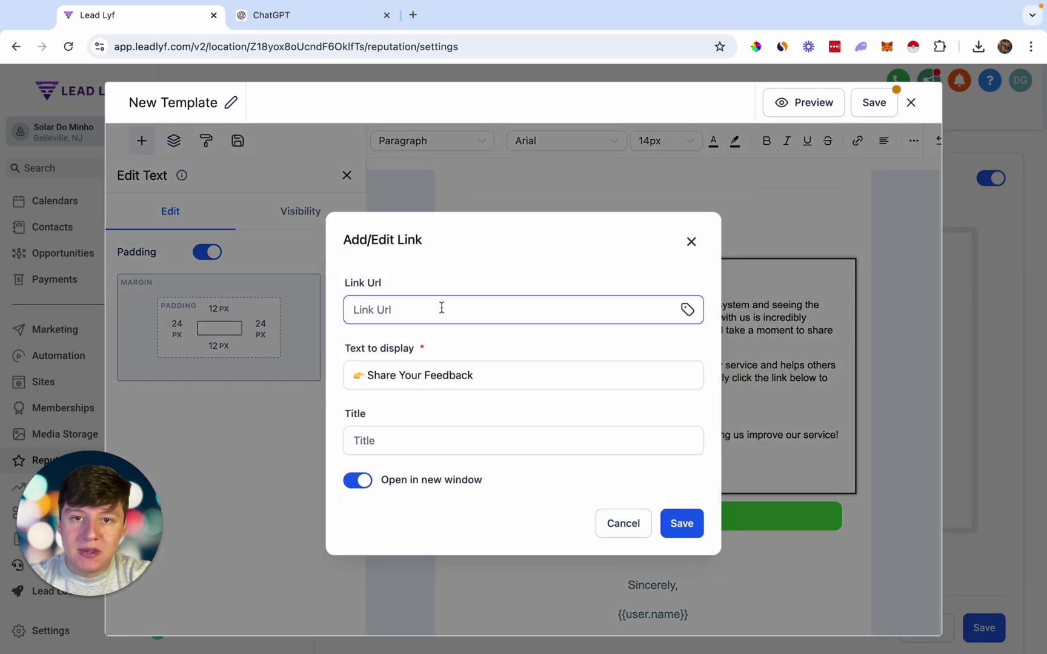
click(692, 241)
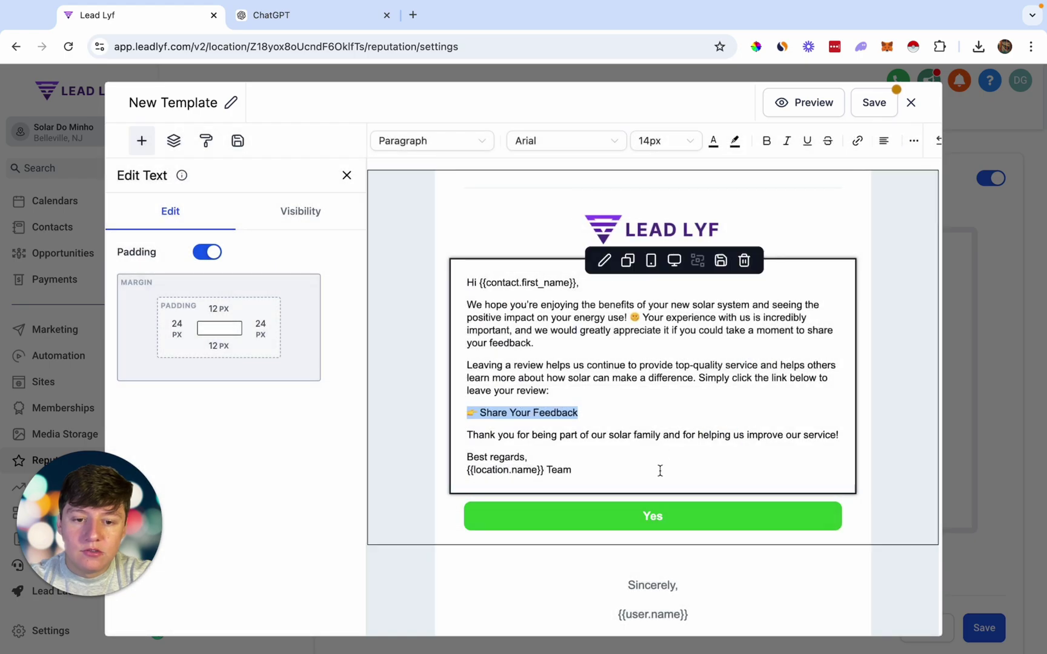
click(658, 525)
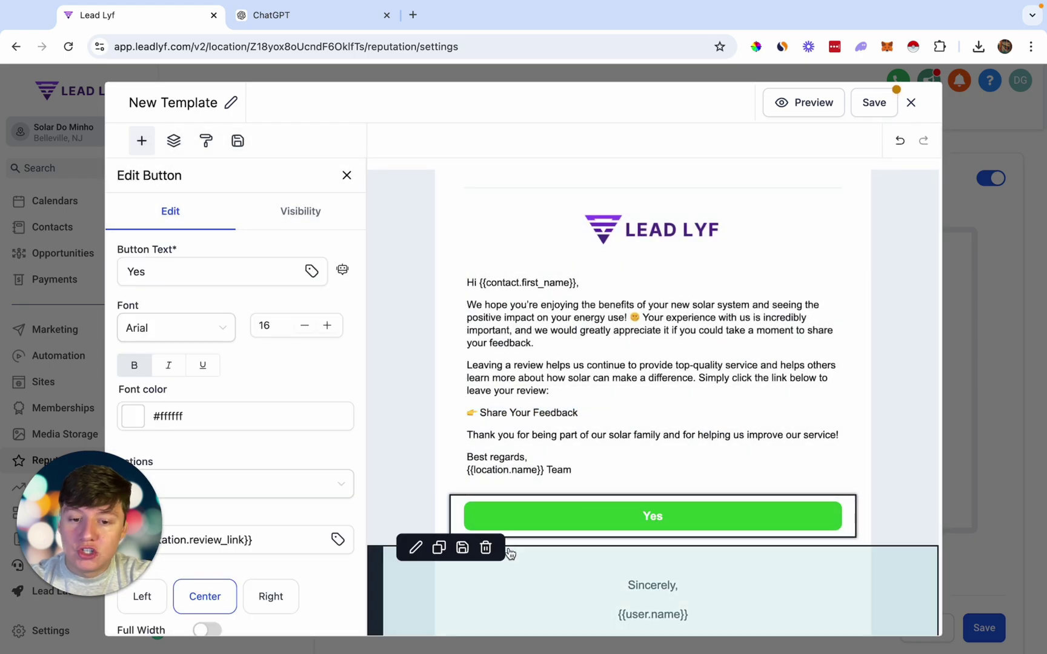
Confirm the Yes button links to the review link, then save and close the email template.
scroll(316, 519, down, 2)
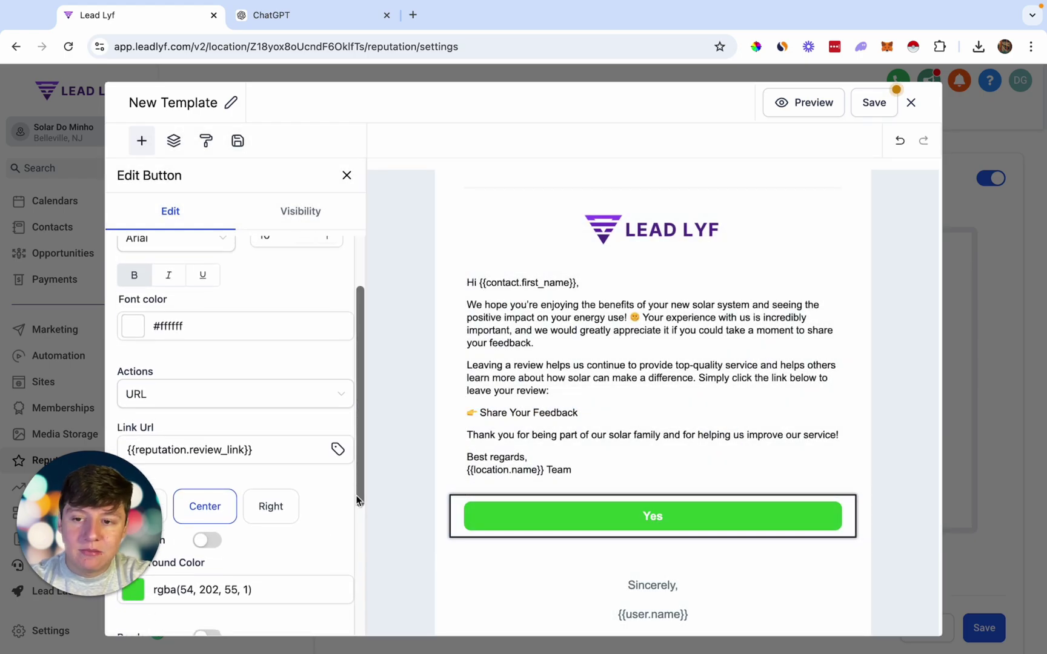
scroll(339, 508, up, 1)
scroll(357, 501, down, 3)
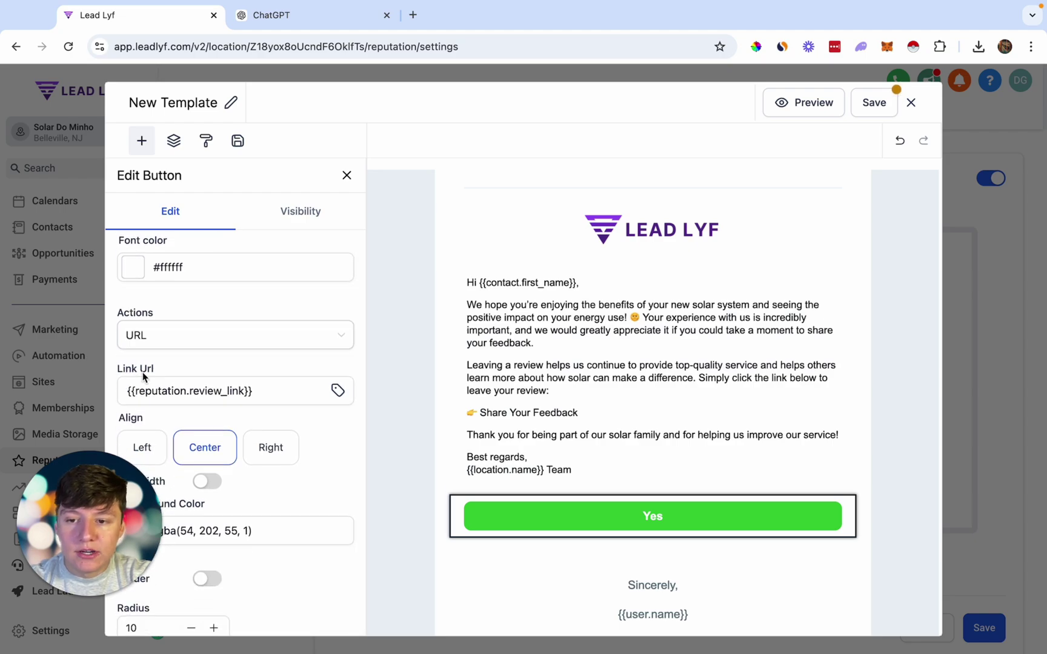
click(182, 391)
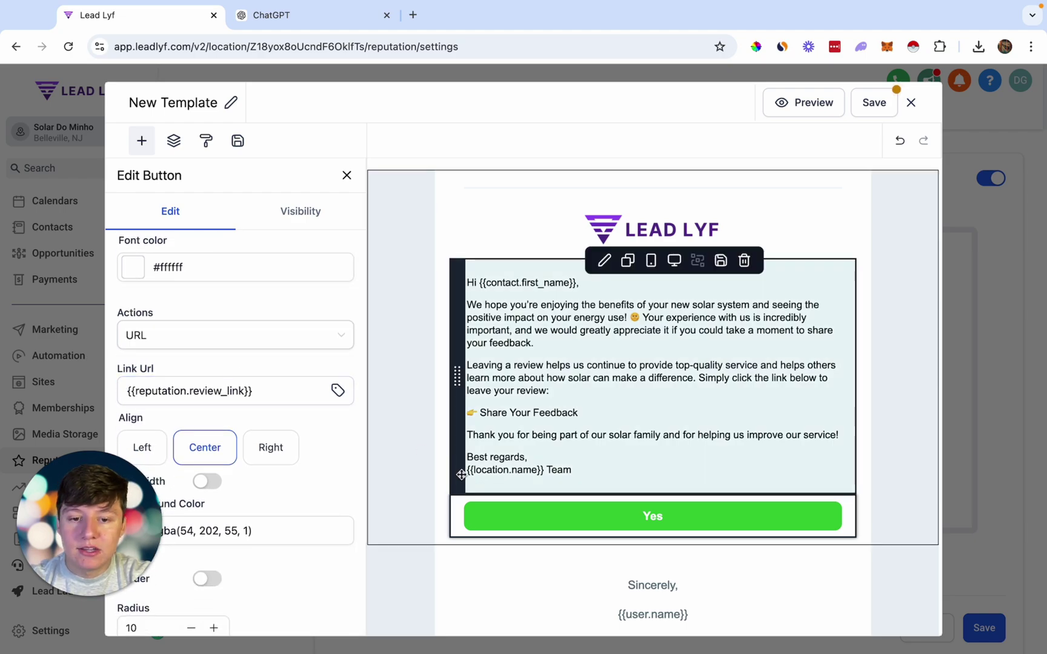
click(566, 534)
click(877, 105)
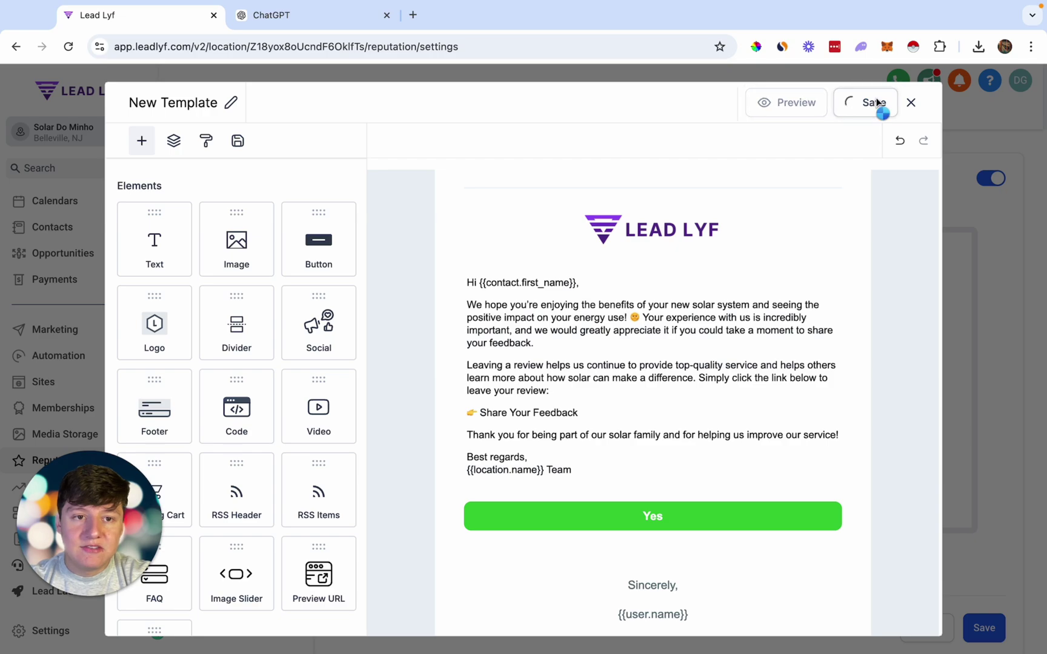
click(912, 103)
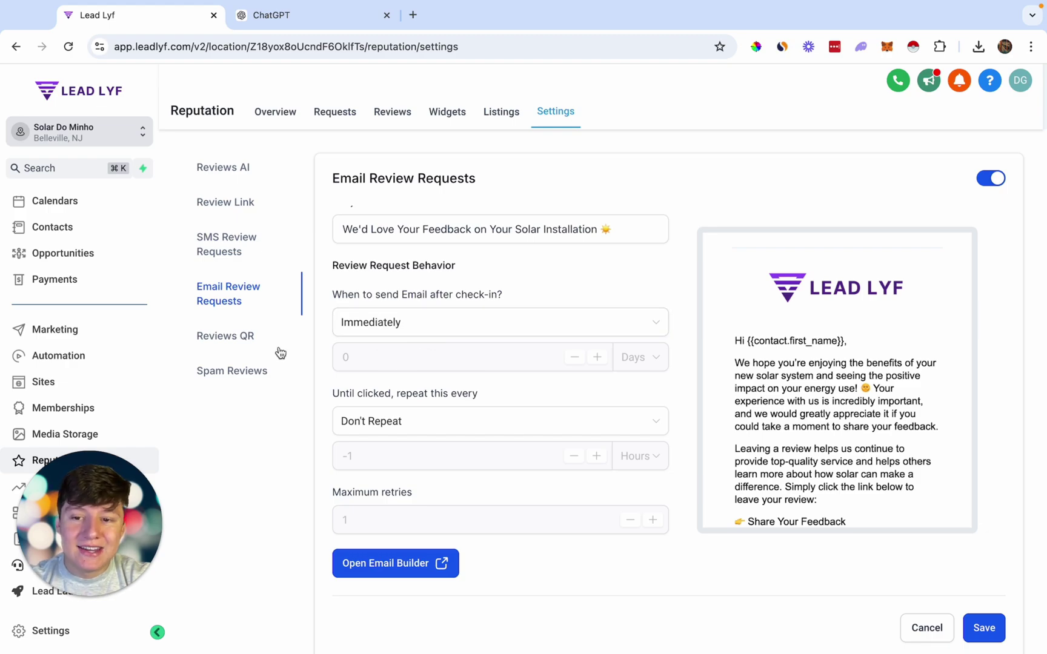
Create a new Review QR card titled Drop a Review, undoing a logo edit, and save it.
click(228, 337)
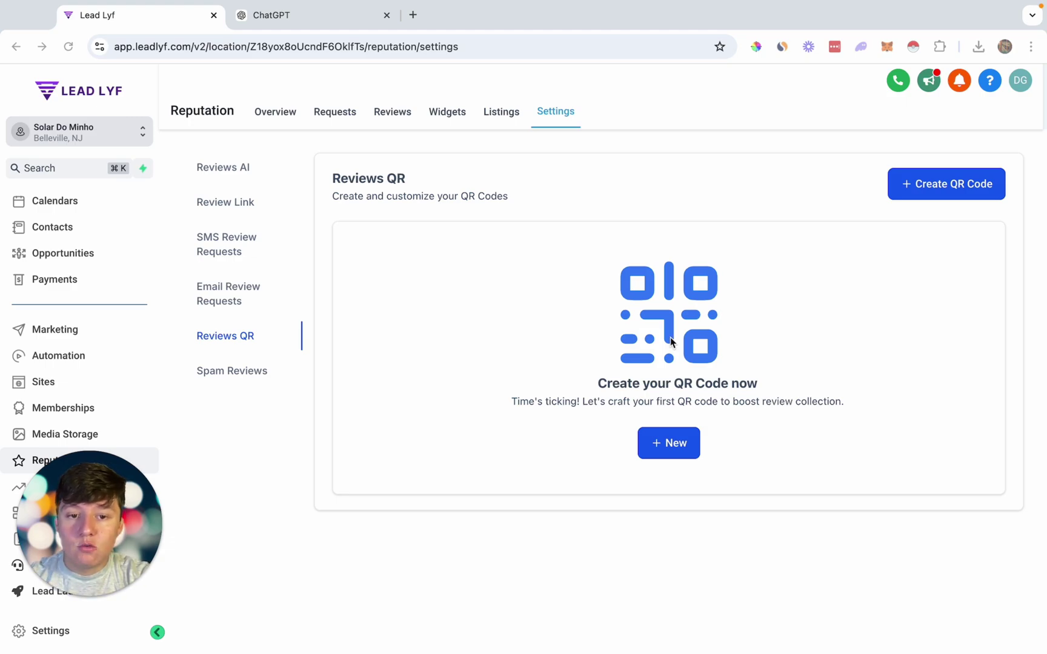
click(663, 444)
scroll(440, 420, down, 1)
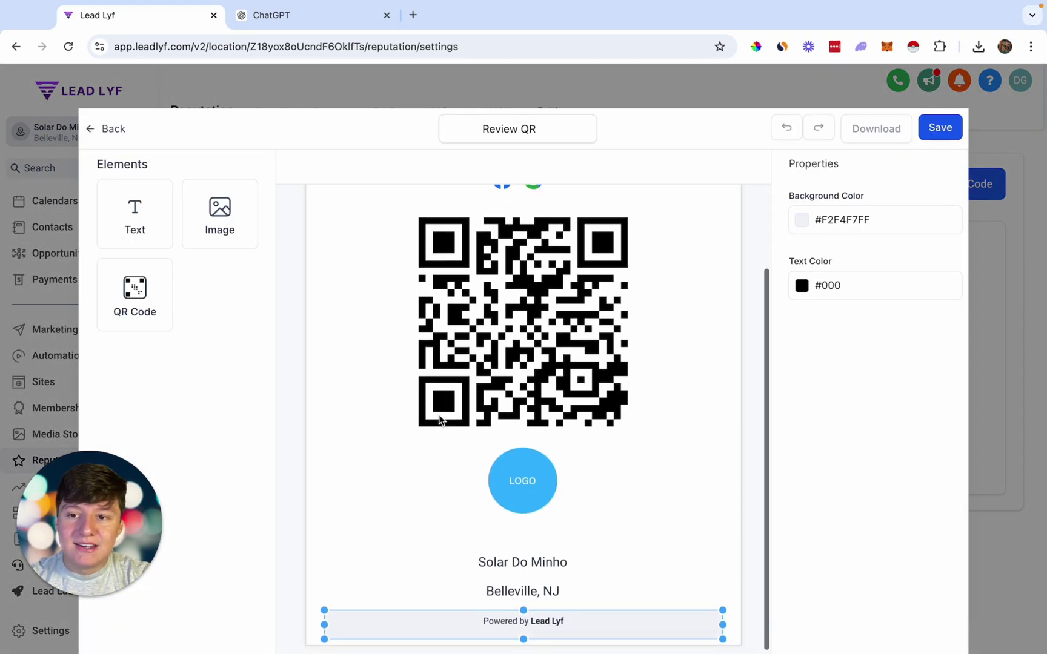
scroll(440, 421, up, 3)
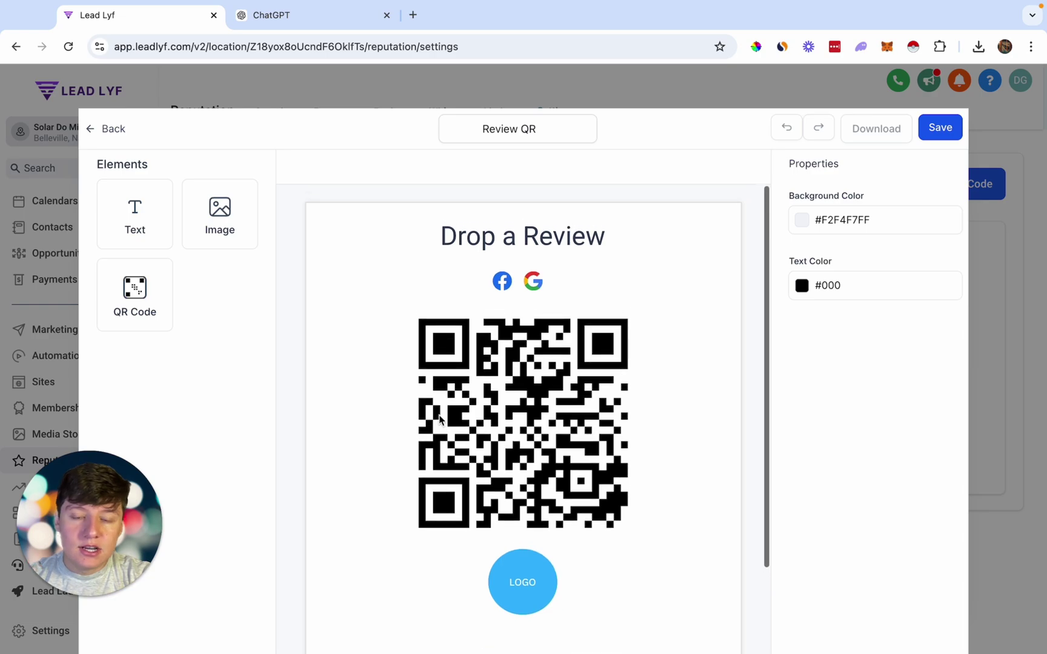
scroll(440, 420, down, 1)
click(522, 535)
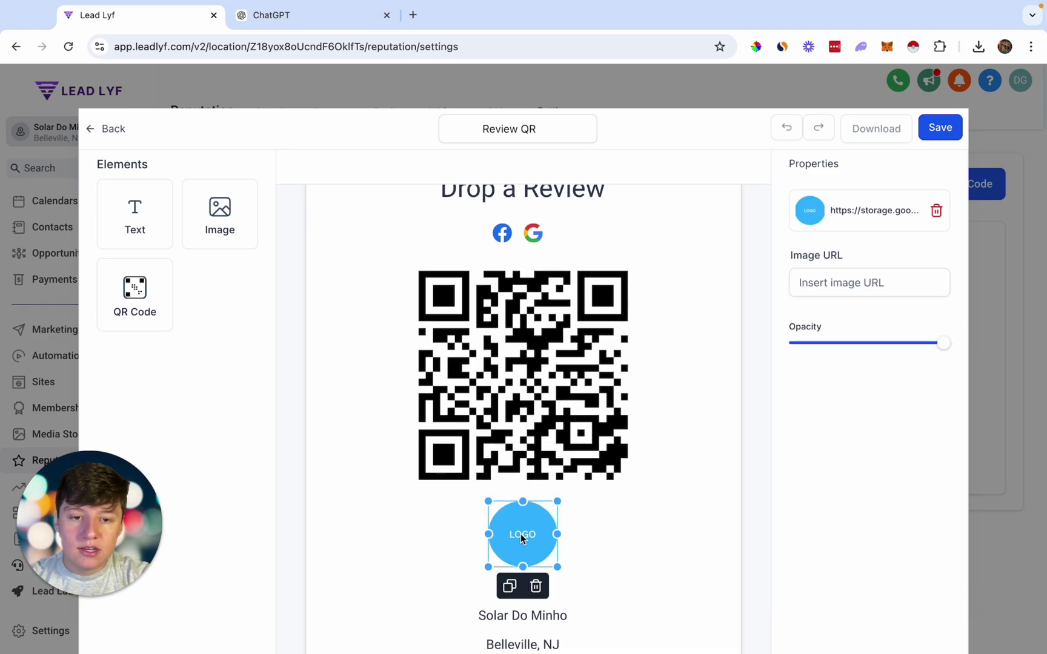
scroll(537, 539, up, 1)
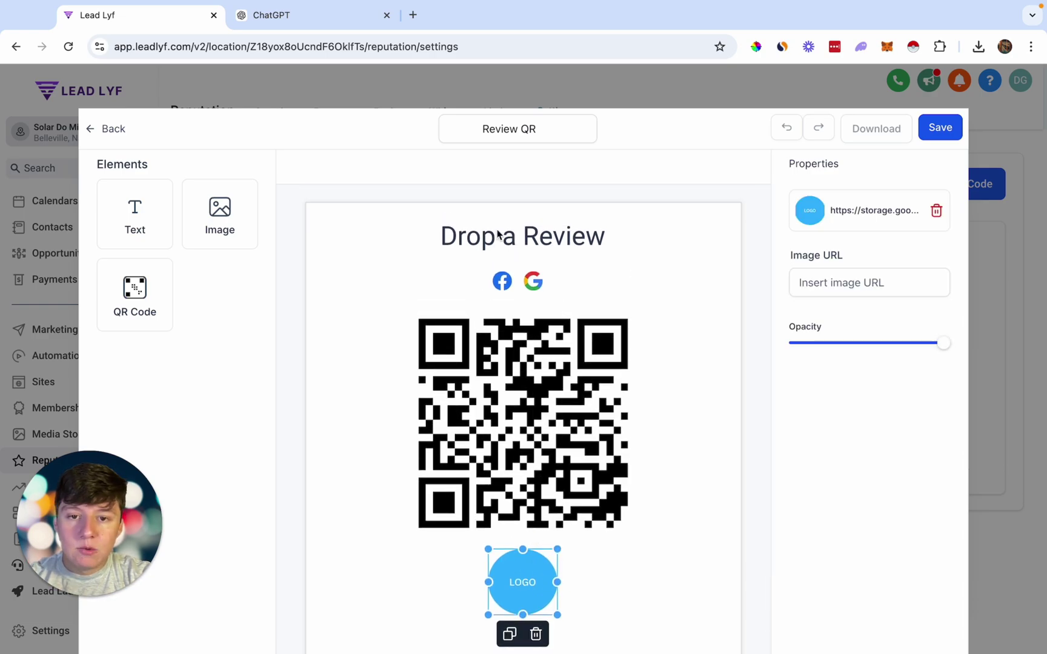
scroll(525, 267, down, 2)
scroll(485, 363, up, 2)
key(ctrl+z)
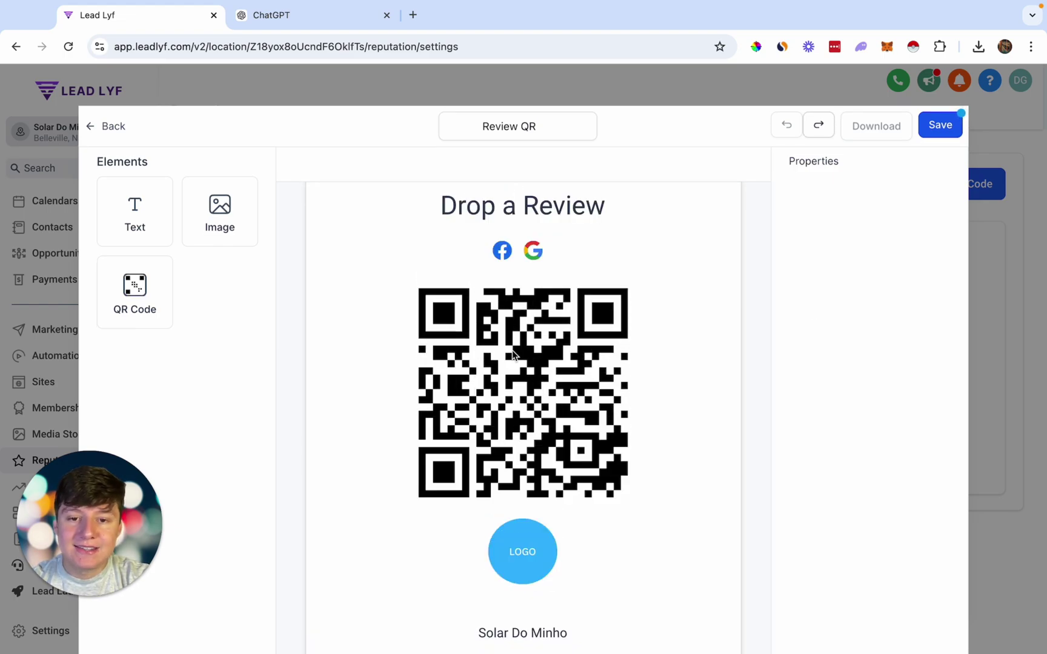
scroll(512, 350, up, 1)
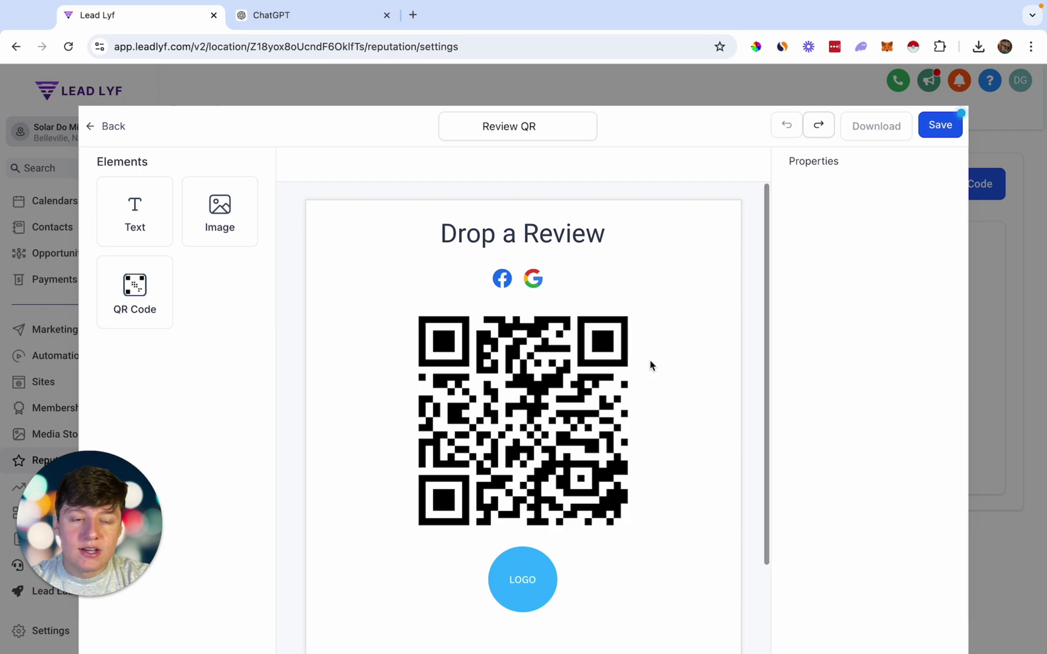
click(929, 128)
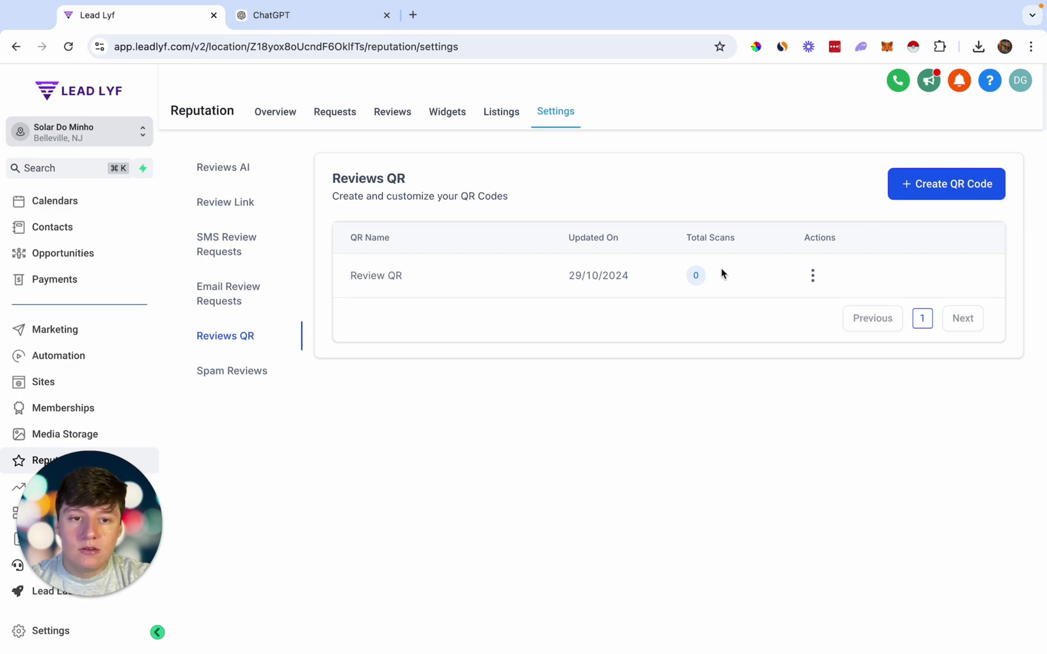
Set Spam Reviews detection to On, then go to the review Widgets page.
click(221, 377)
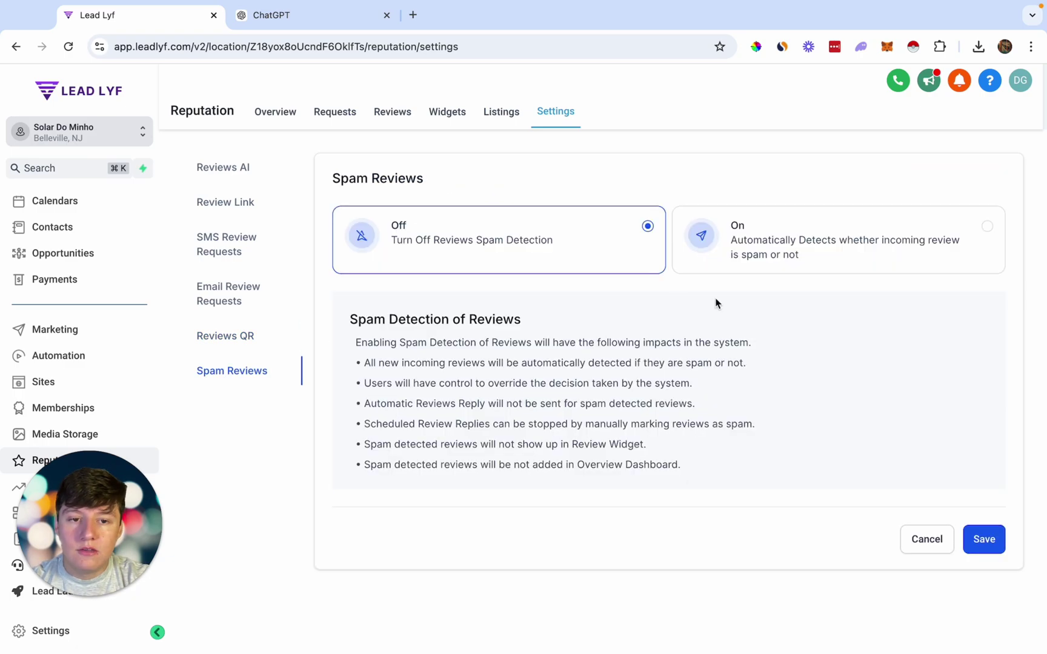
click(858, 246)
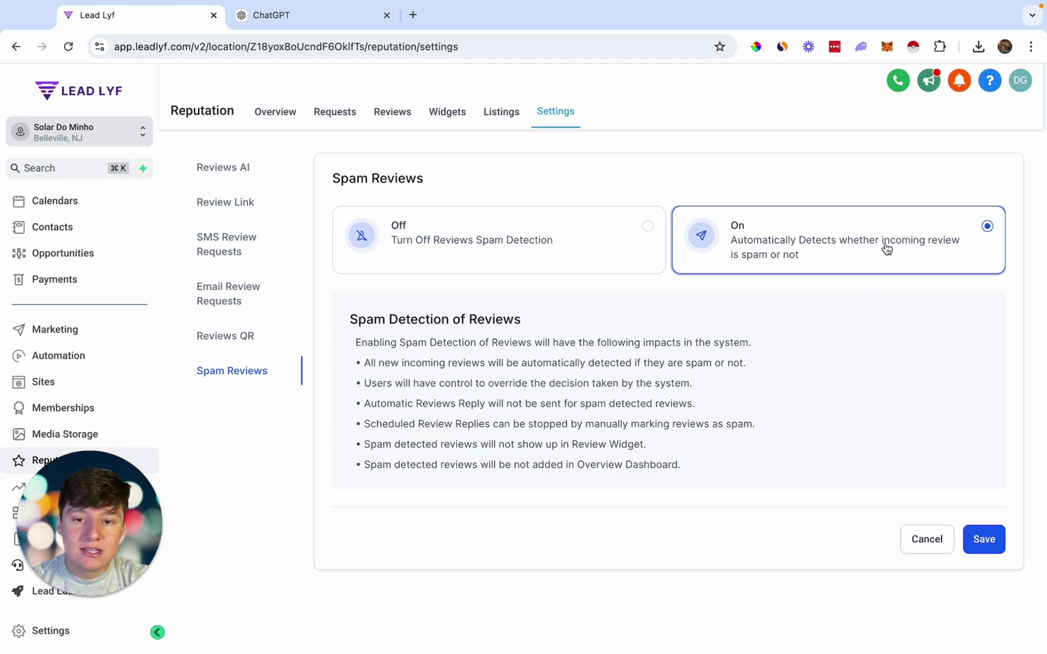
click(451, 122)
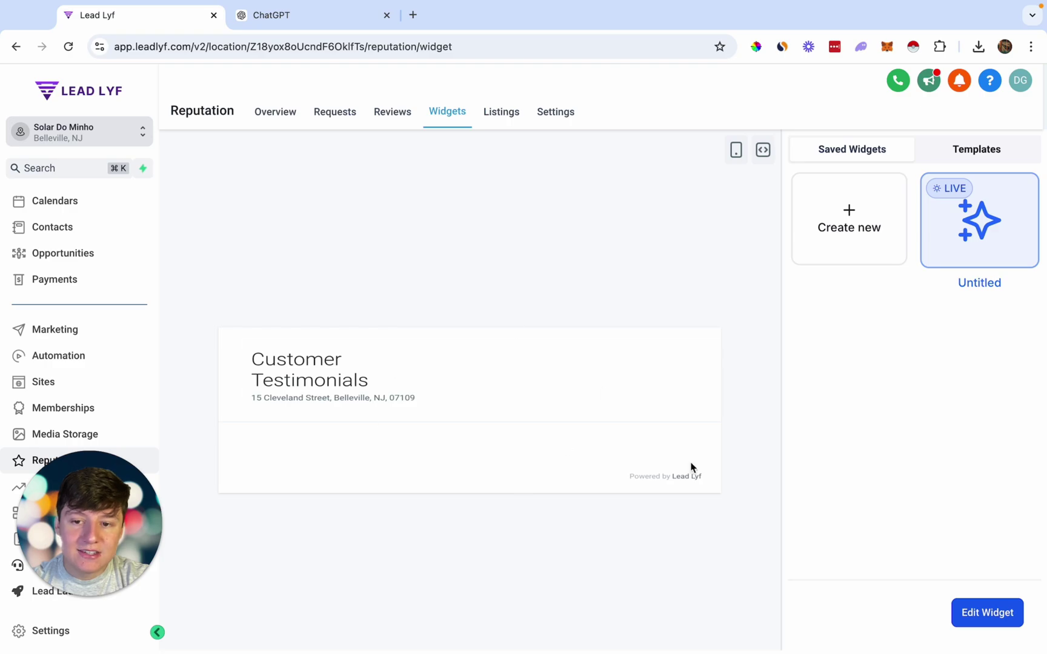
Set the Untitled widget to All review sources, Legacy type, max 10 reviews, and save it live.
click(984, 615)
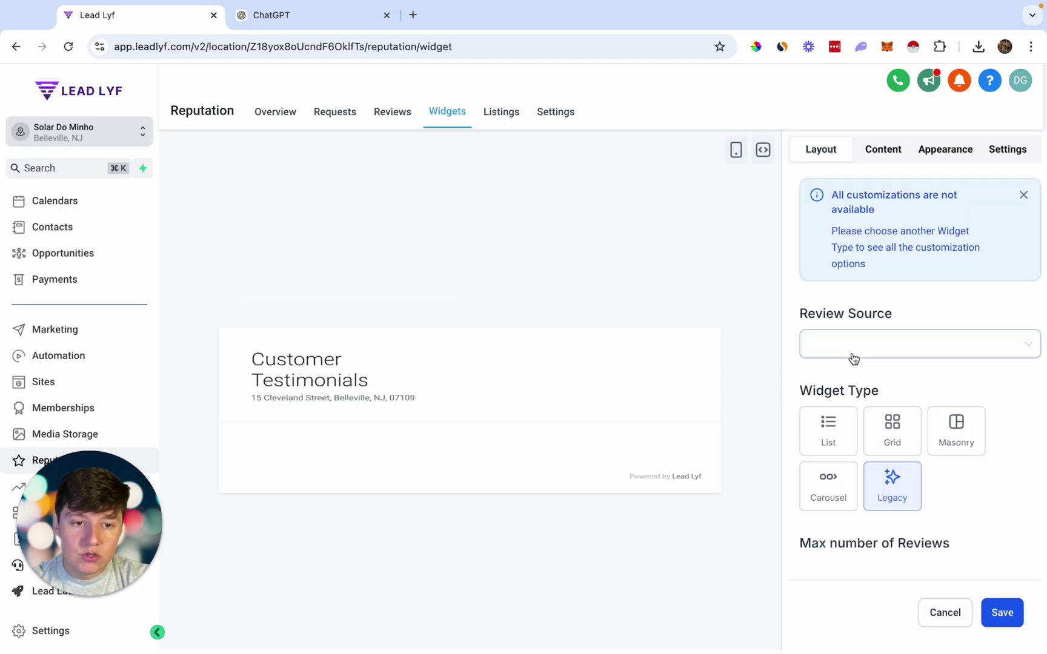
click(853, 355)
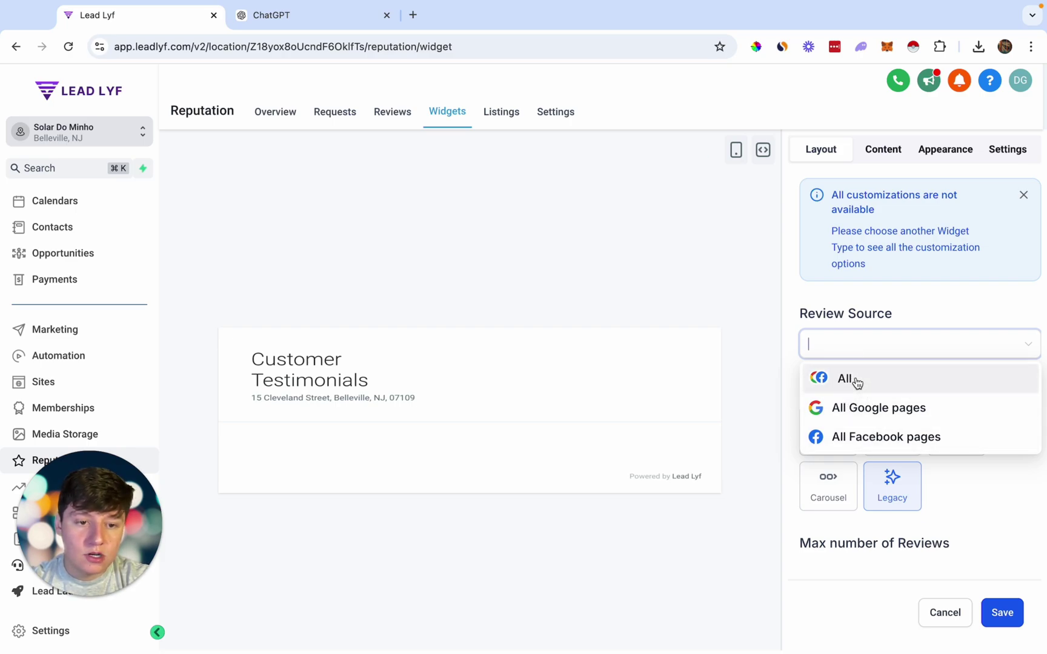
click(857, 379)
scroll(890, 393, down, 1)
click(893, 401)
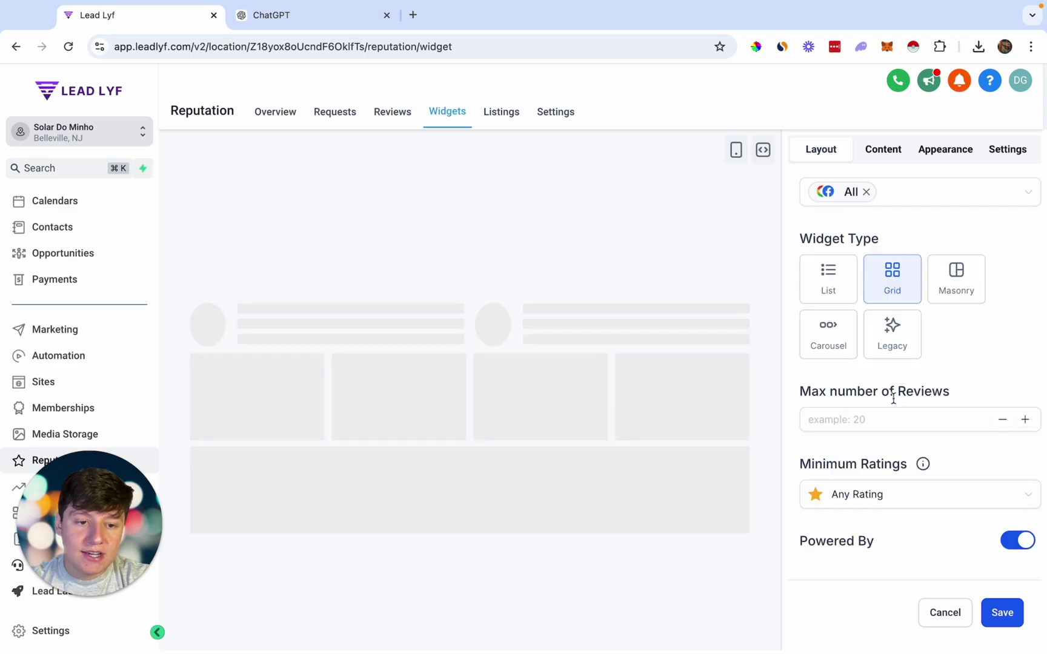
click(888, 343)
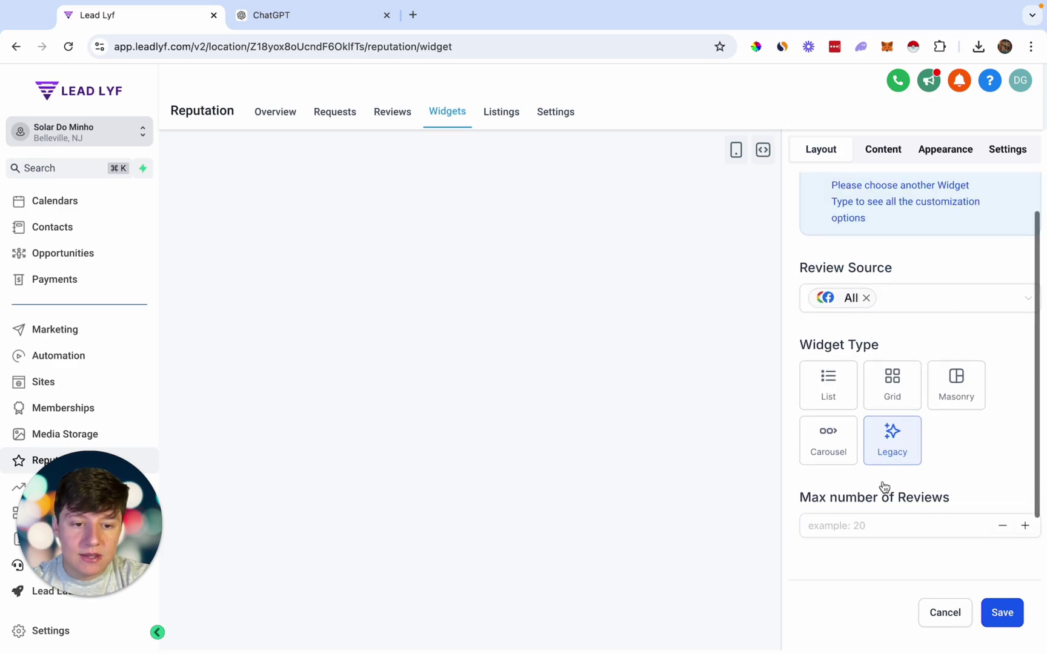
scroll(861, 473, down, 1)
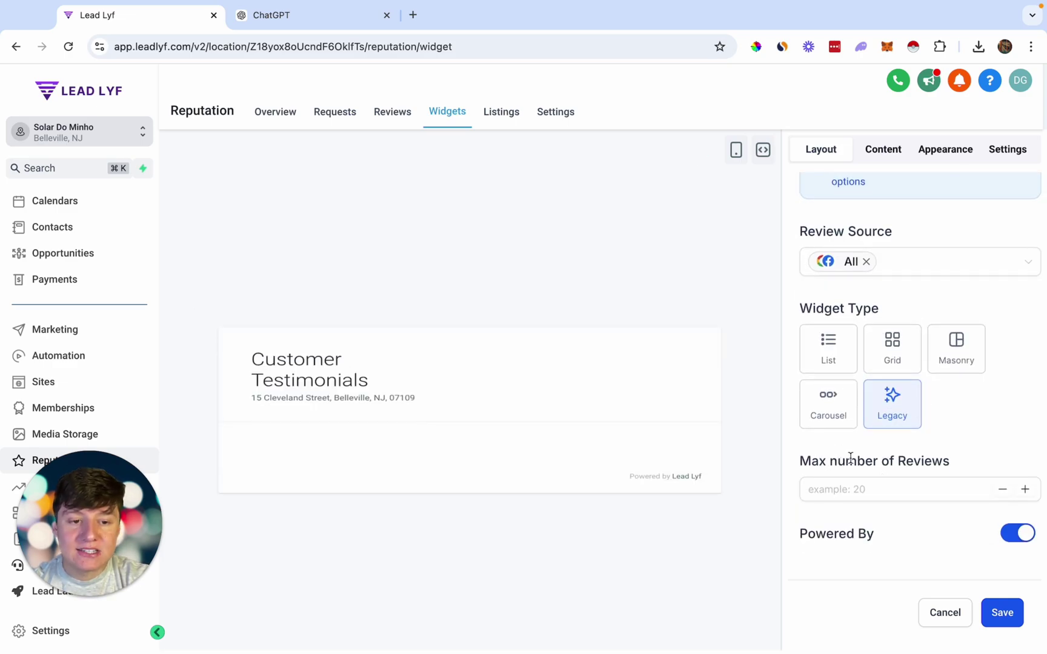
click(856, 488)
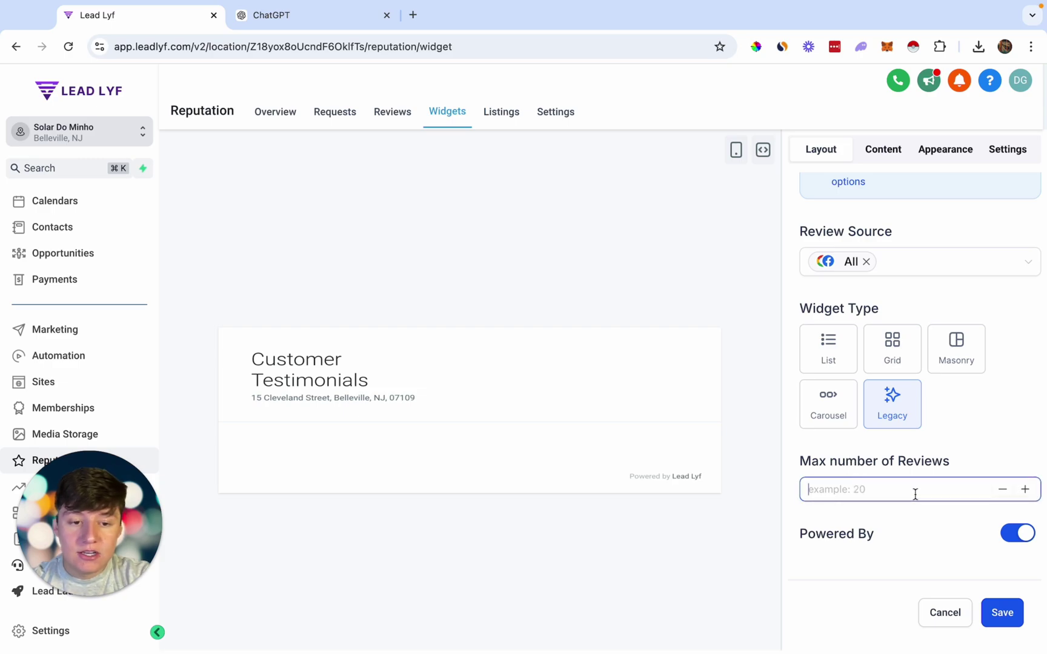
text(10)
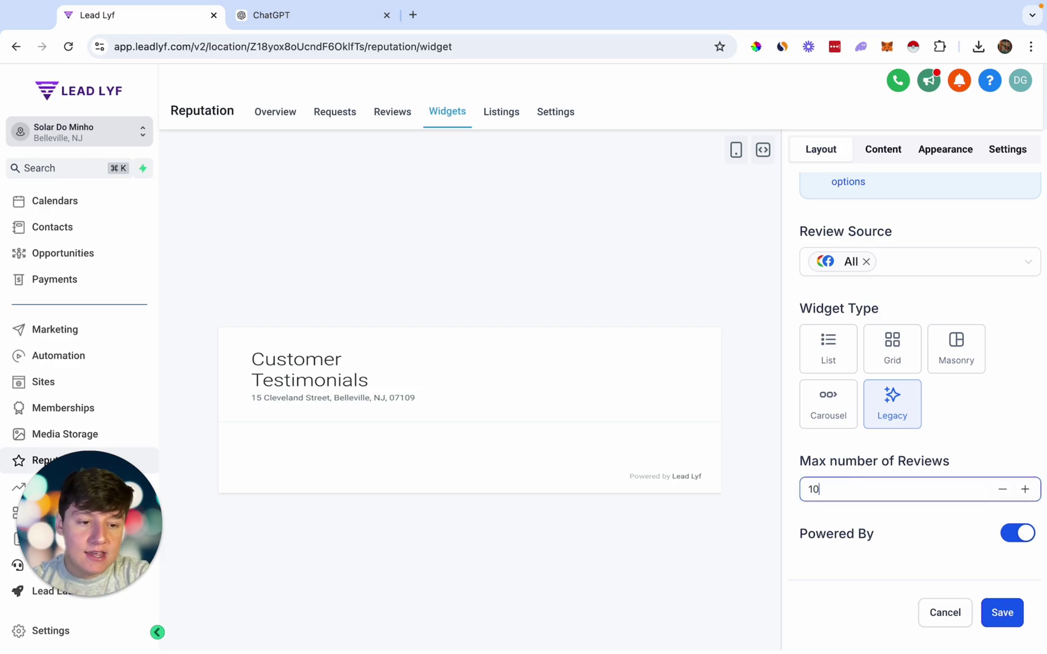
click(1002, 613)
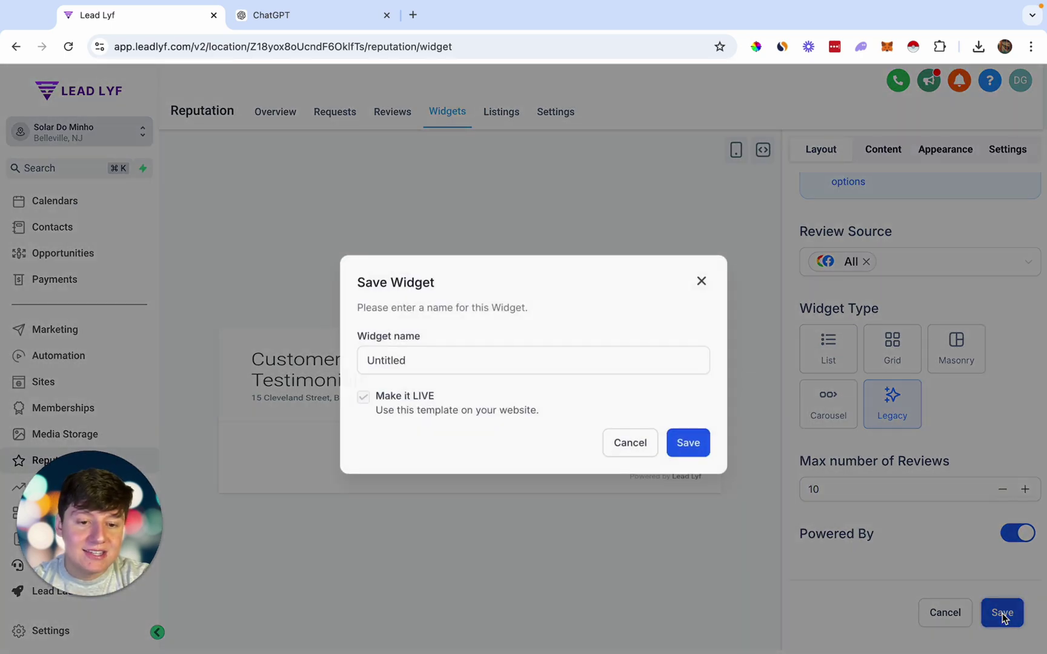
click(681, 439)
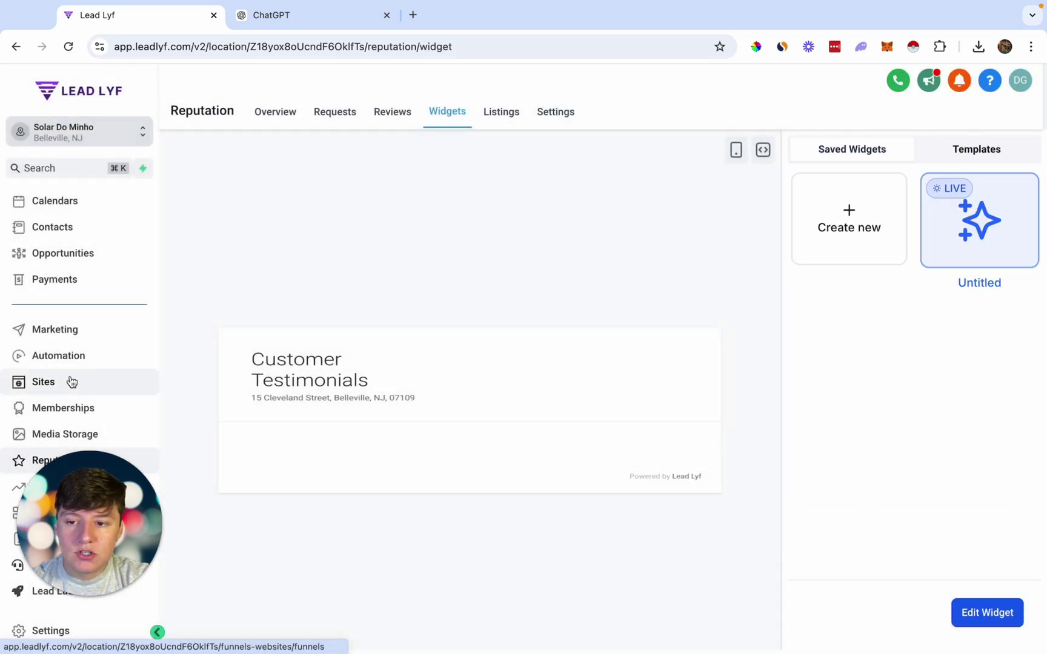
Open the Free Solar Quote funnel's Claim Page and delete the testimonial photo and quote text.
click(37, 382)
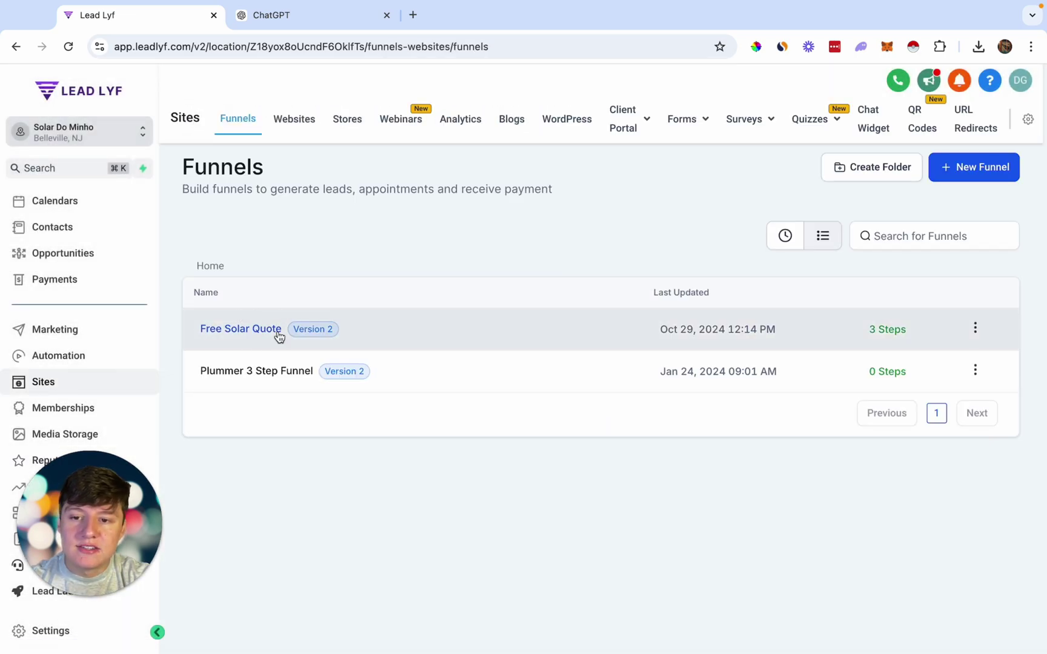
click(260, 335)
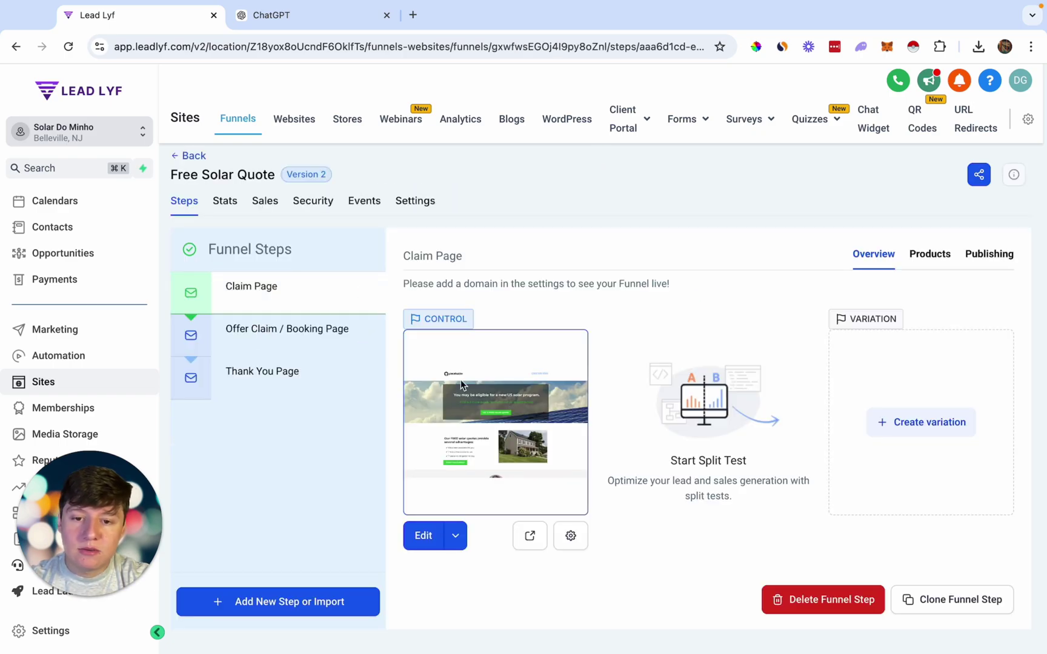
click(433, 545)
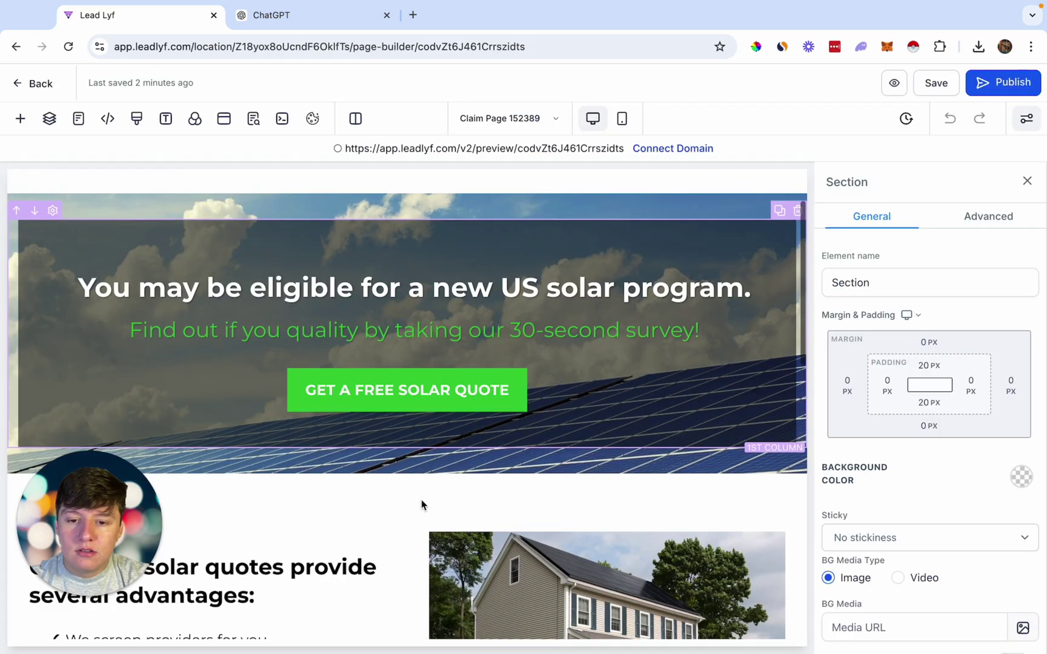
scroll(421, 500, down, 10)
scroll(422, 504, up, 2)
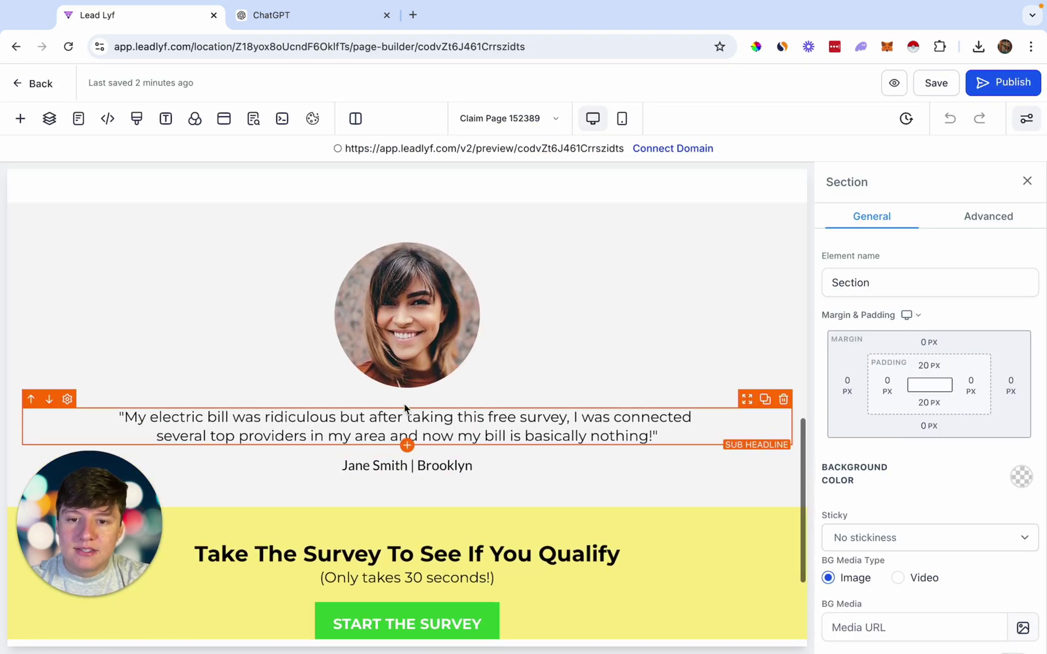
click(613, 253)
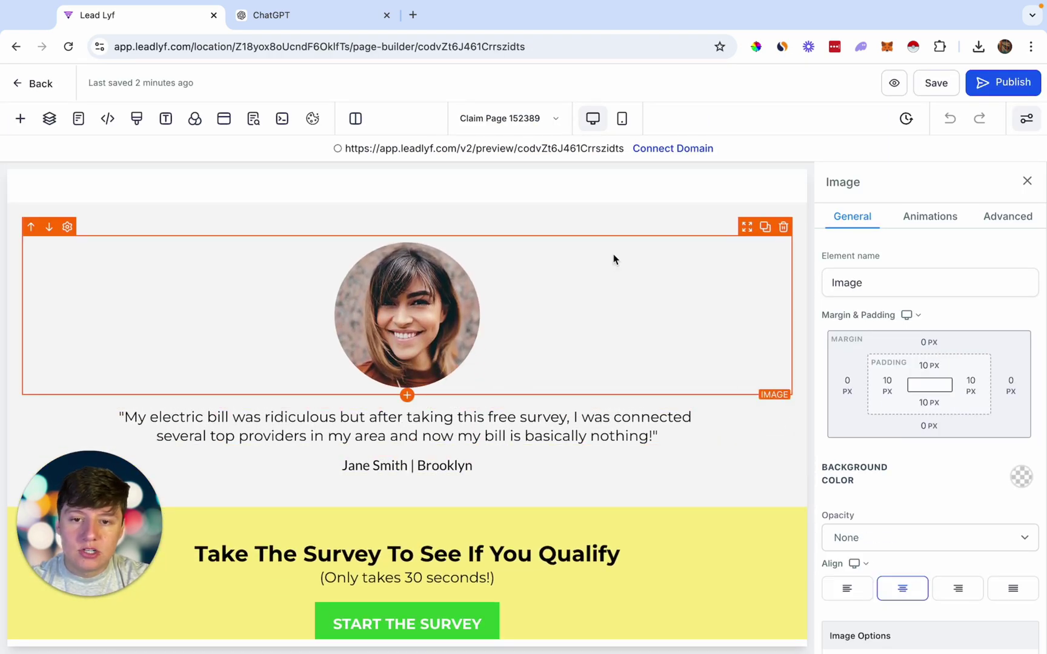
click(784, 228)
click(781, 258)
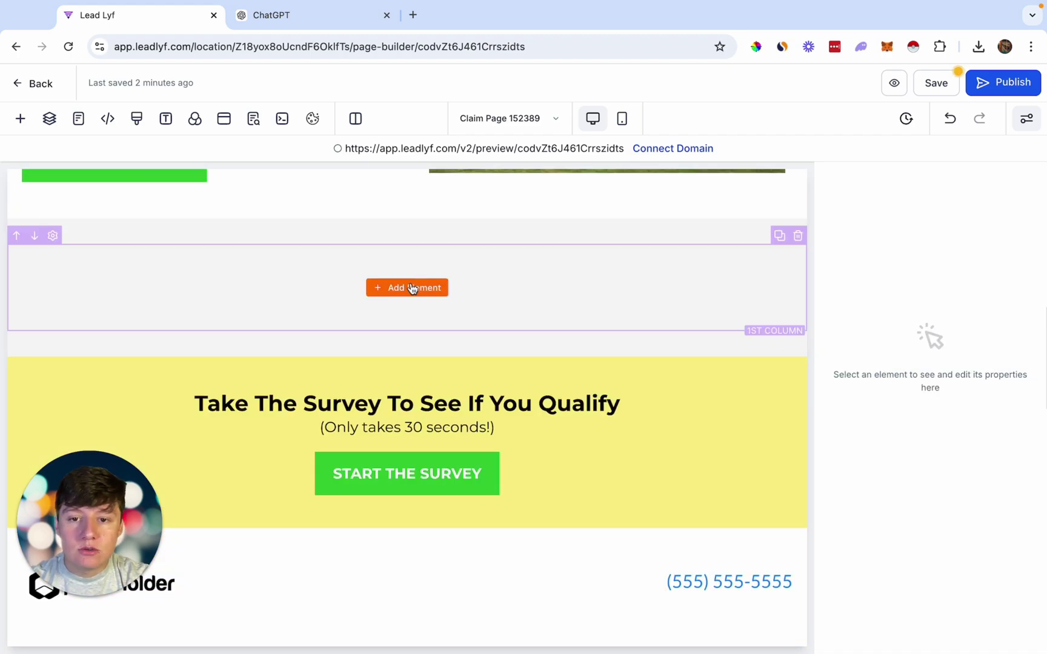
Insert a Reviews custom element into the empty column and return to the funnel steps.
click(415, 289)
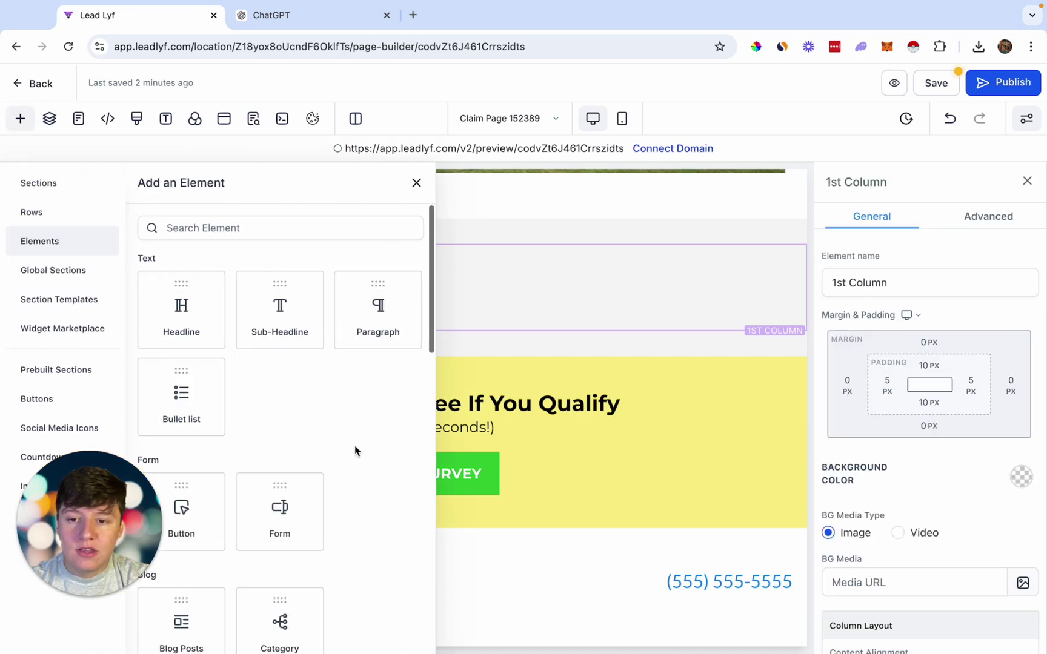
scroll(355, 437, down, 10)
scroll(354, 423, down, 2)
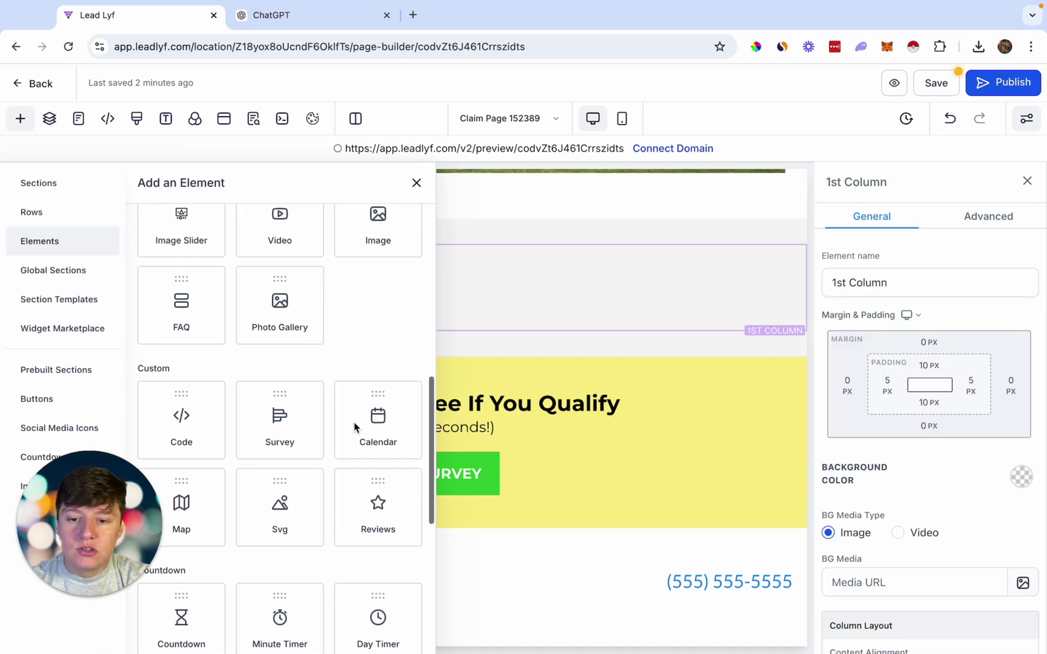
click(380, 485)
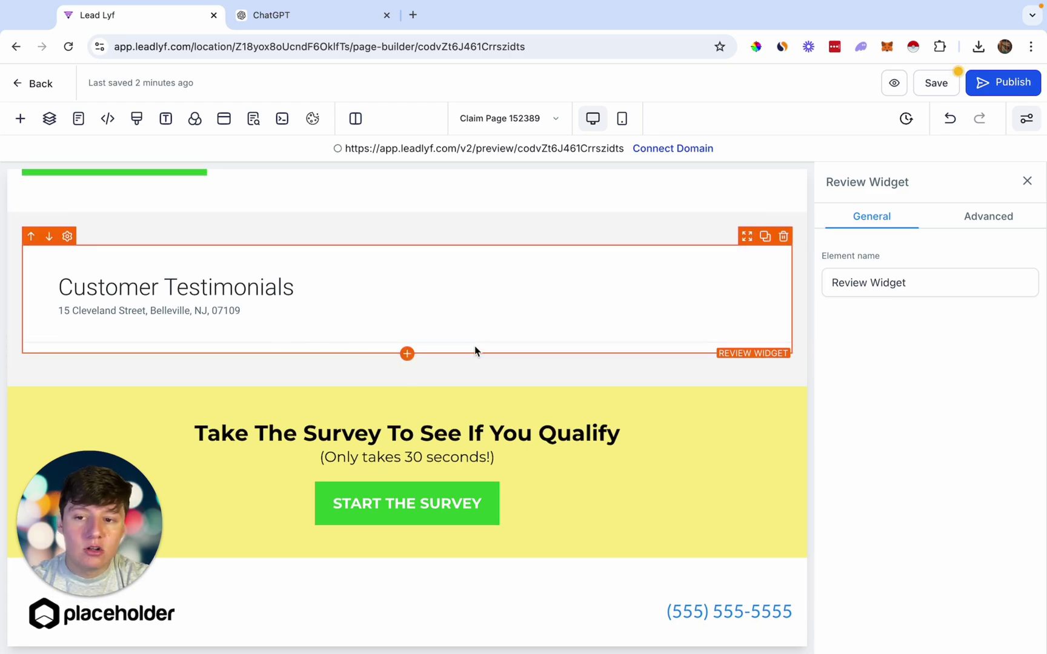
scroll(476, 350, up, 1)
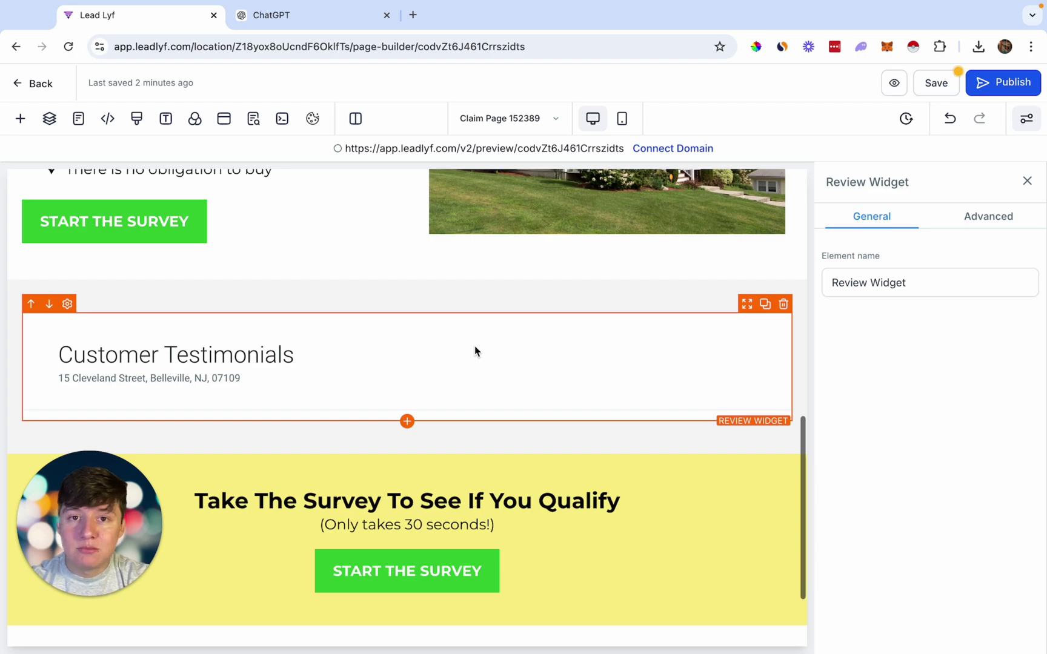
scroll(476, 350, up, 2)
click(26, 84)
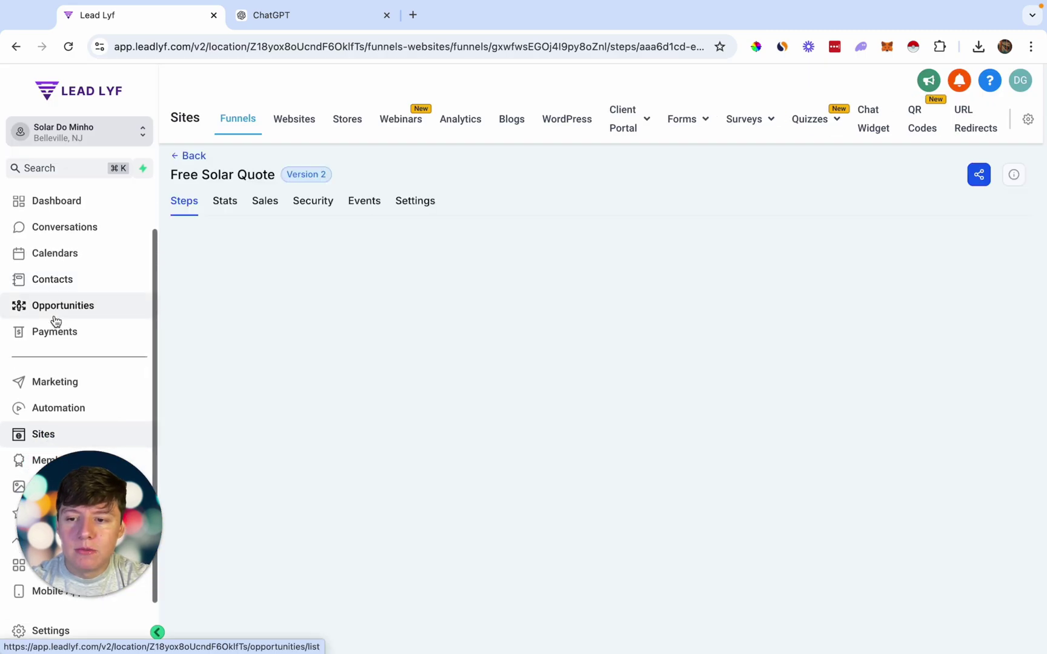
From the Reputation overview, start an email review request, then dismiss it without sending.
click(133, 509)
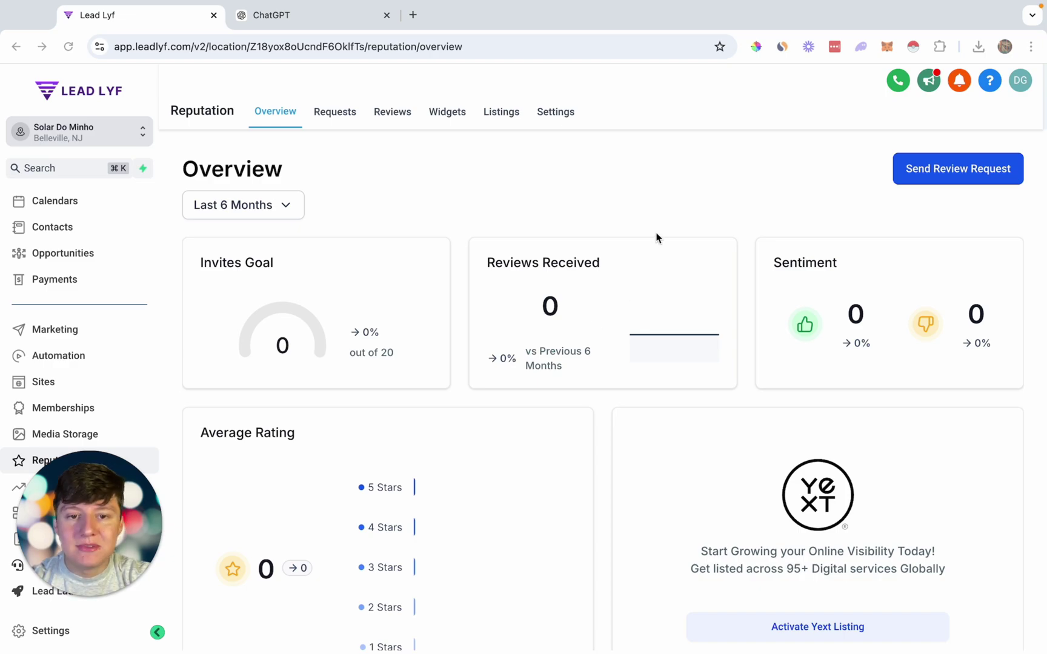
click(948, 170)
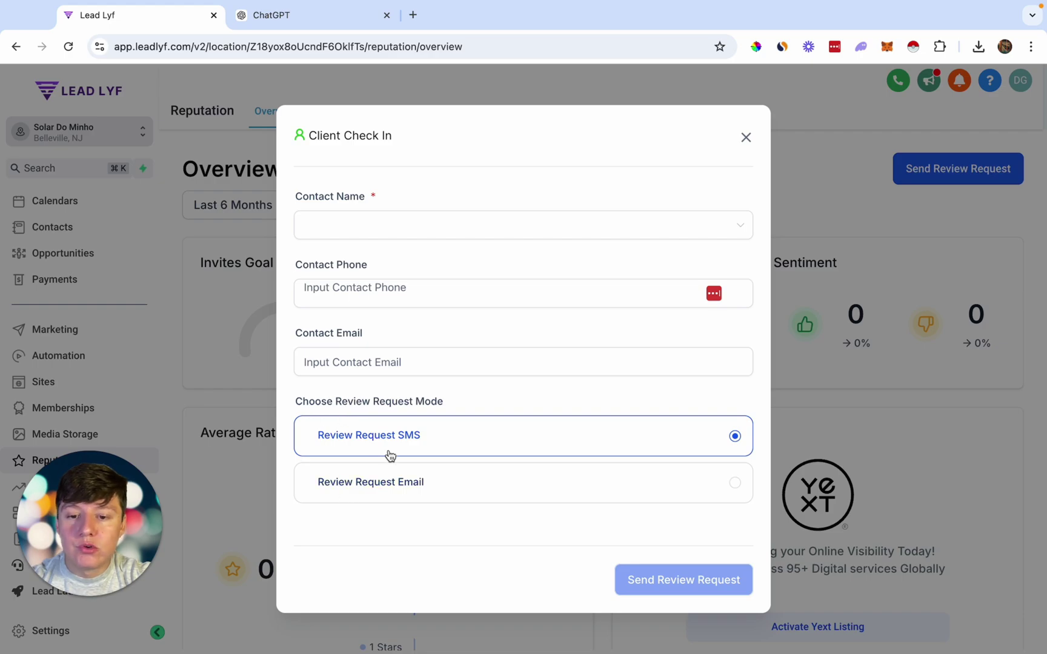
click(440, 483)
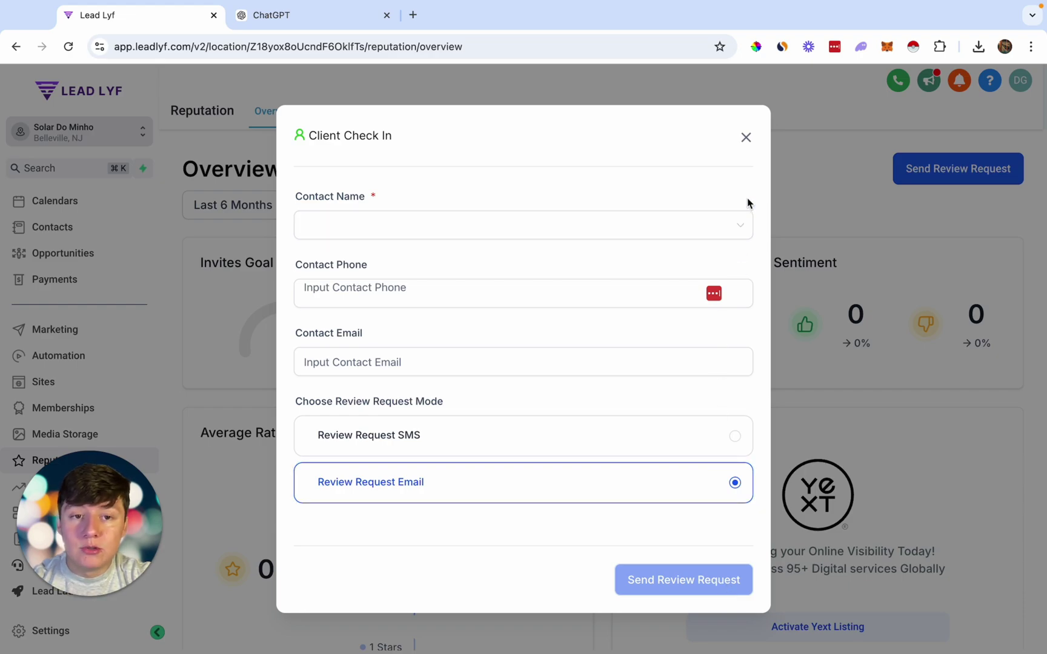
click(746, 138)
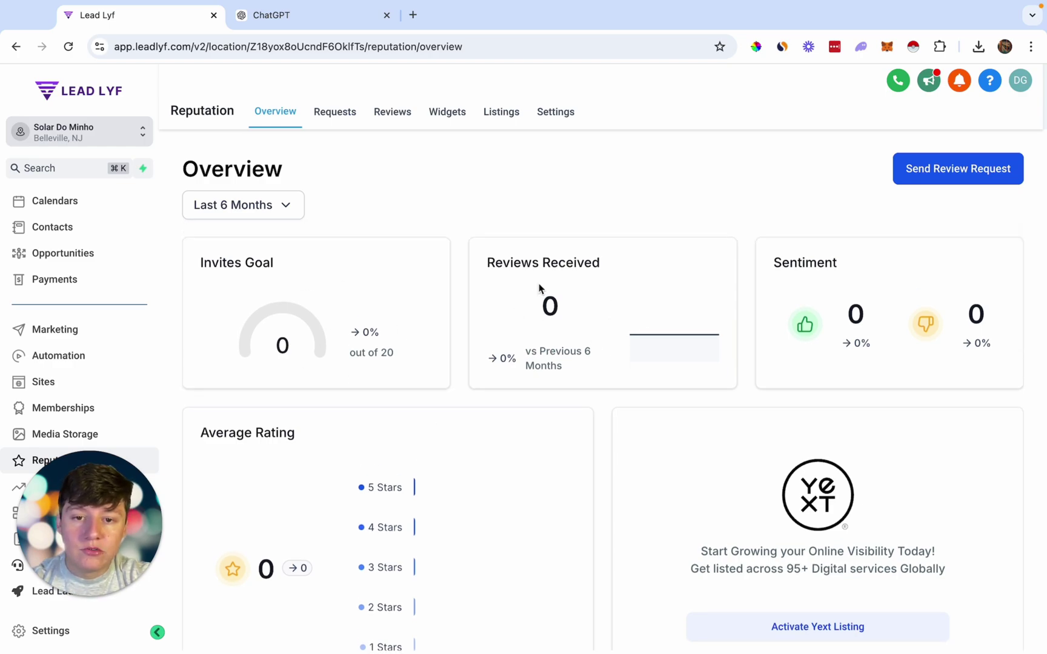
Switch to the Requests tab to view the still-empty list of sent requests.
scroll(415, 449, down, 3)
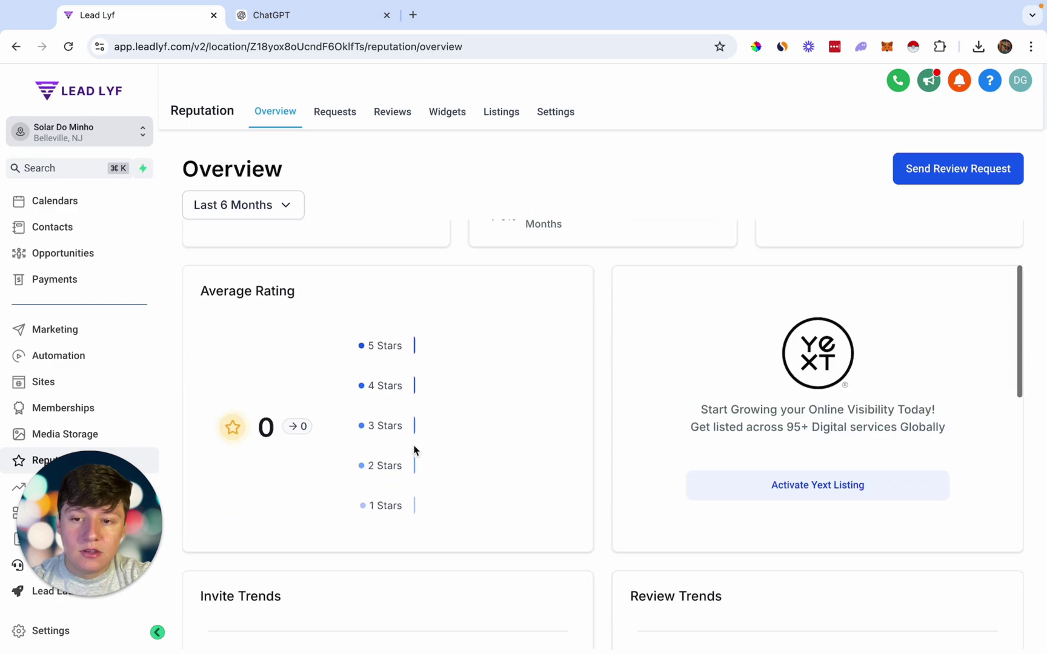
scroll(355, 462, down, 1)
scroll(355, 462, up, 4)
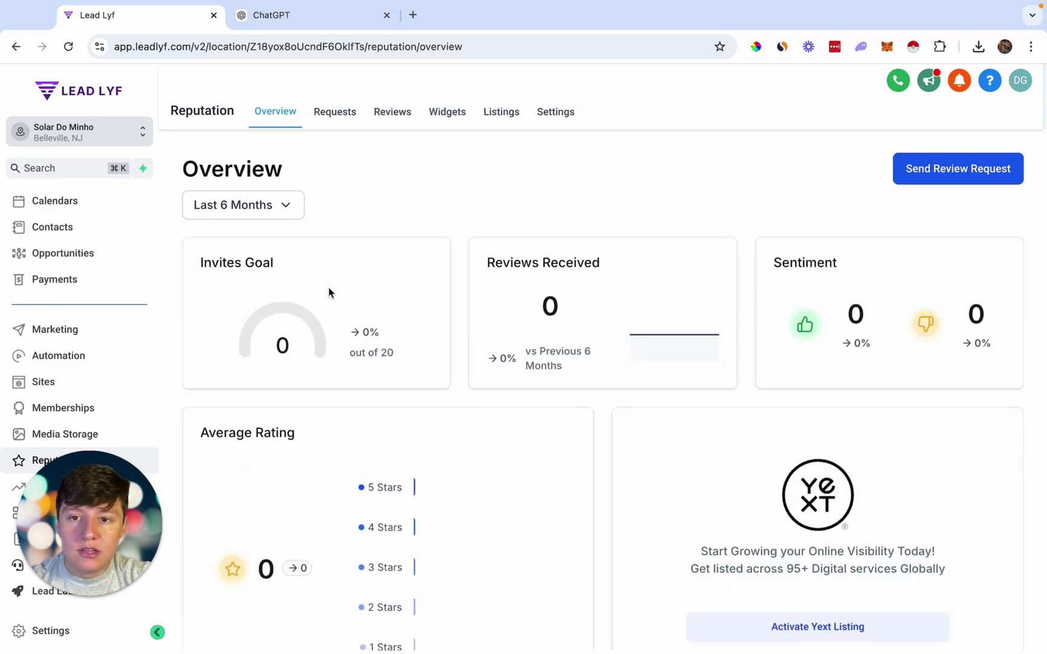
click(334, 113)
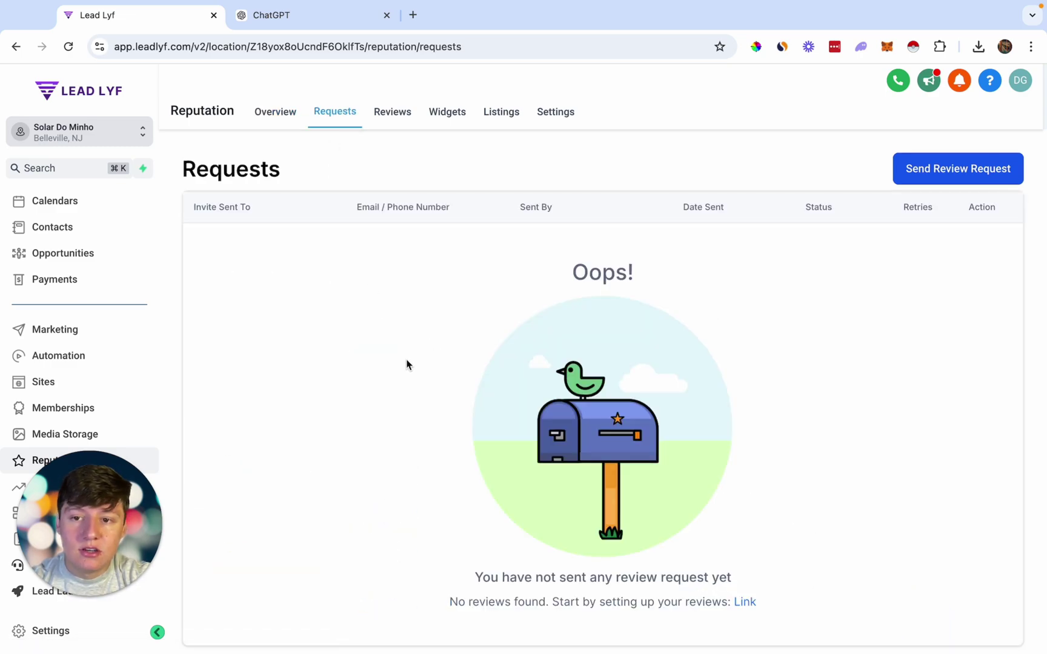
Go through the Reviews tab to the Reputation Settings, showing Reviews AI set to Off.
click(394, 114)
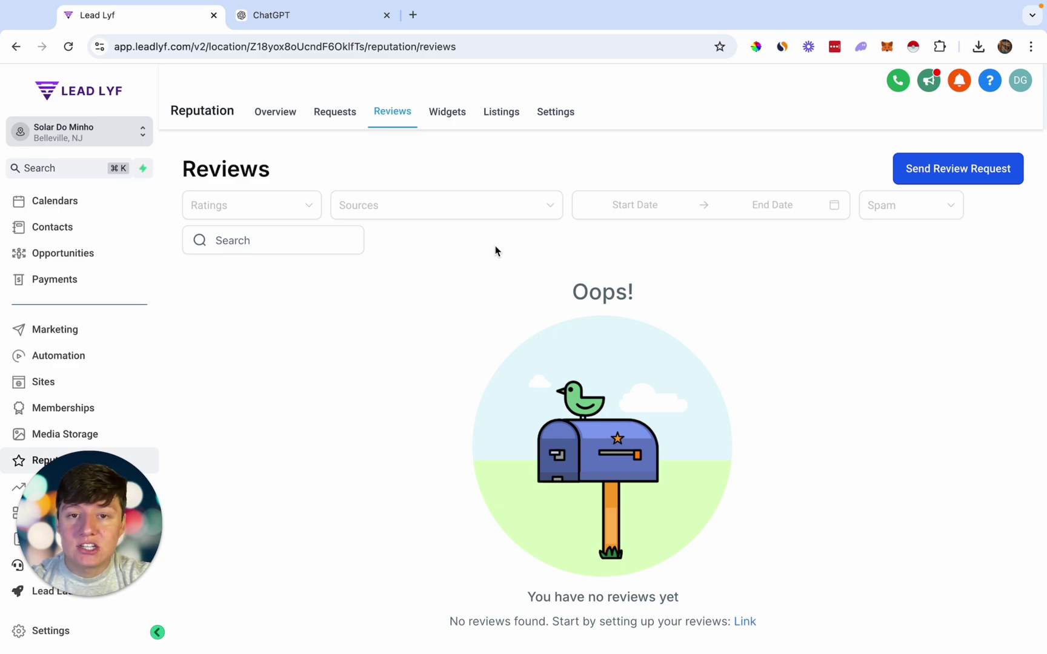
click(555, 113)
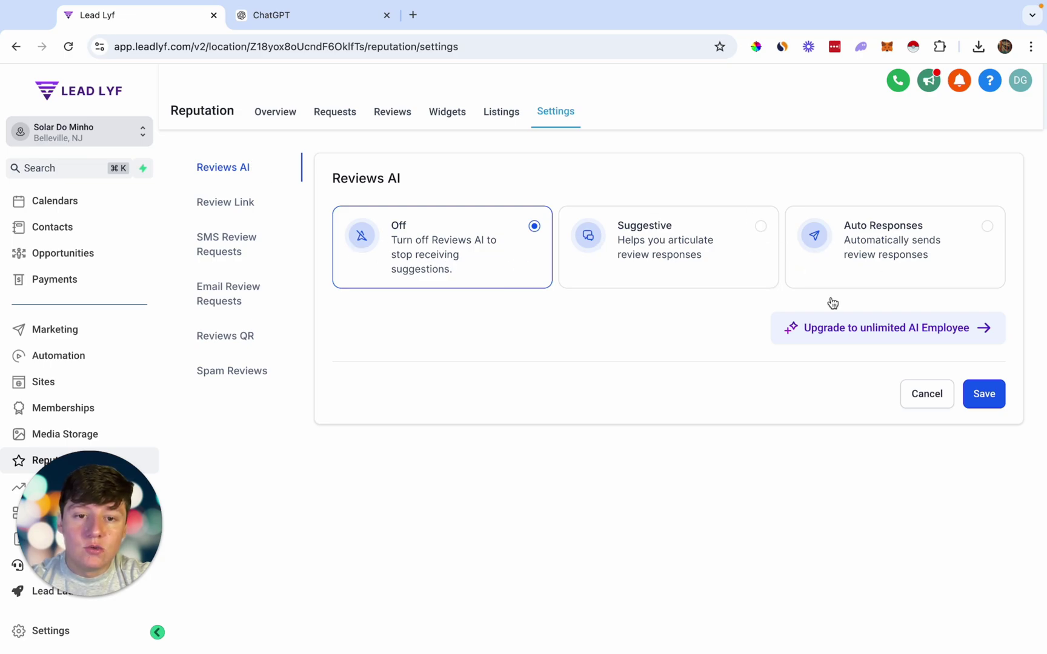
Set Reviews AI to Auto Responses with Google and Facebook as review sources.
click(738, 247)
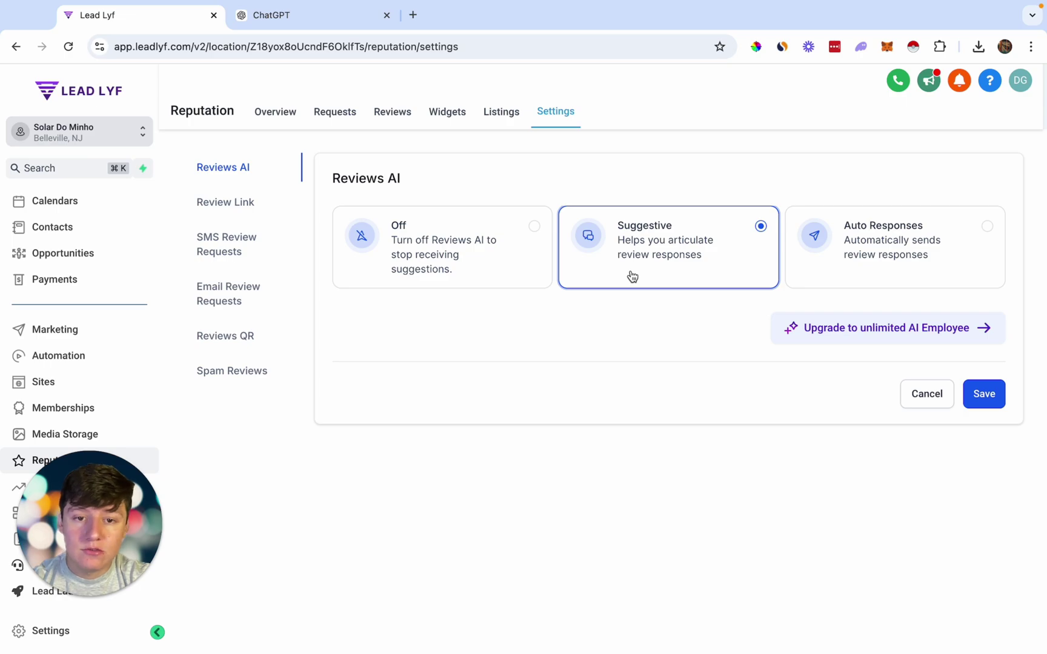
click(904, 250)
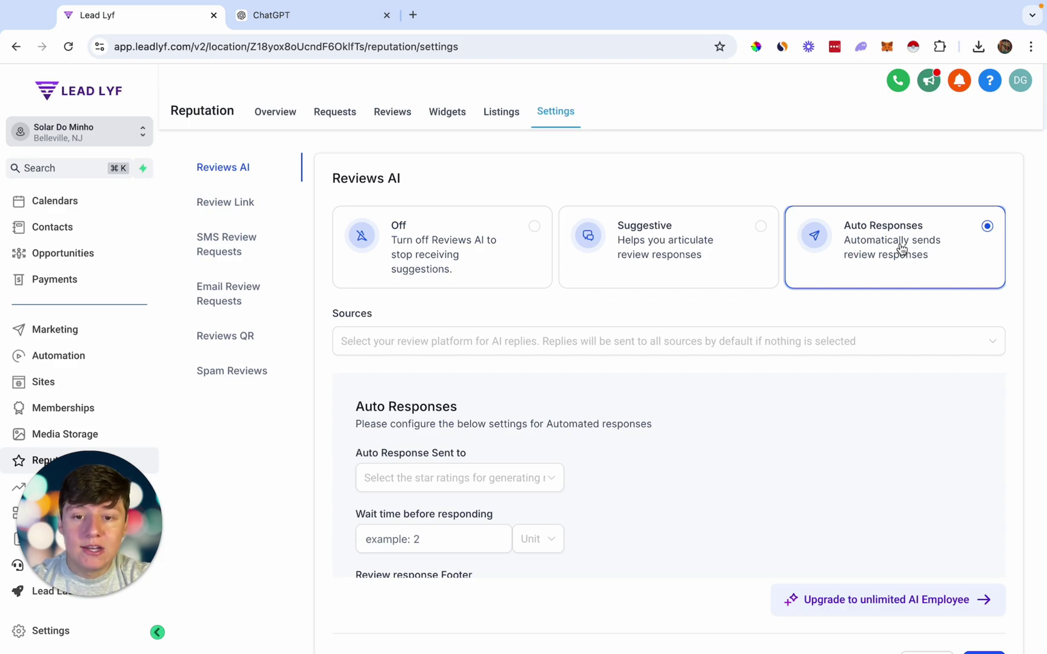
click(347, 343)
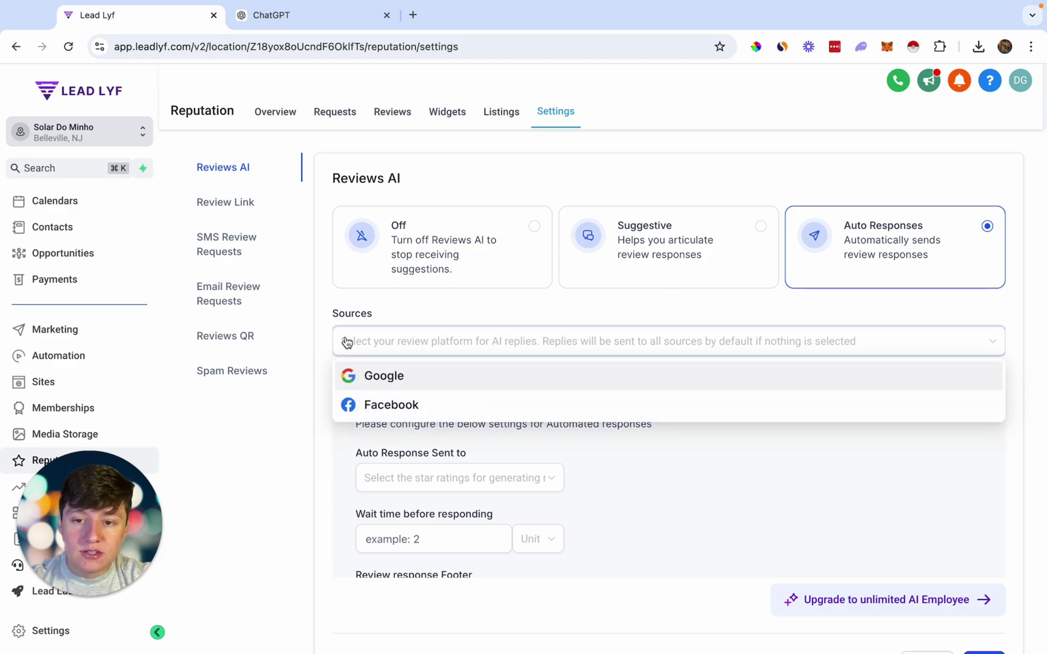
click(373, 379)
click(379, 406)
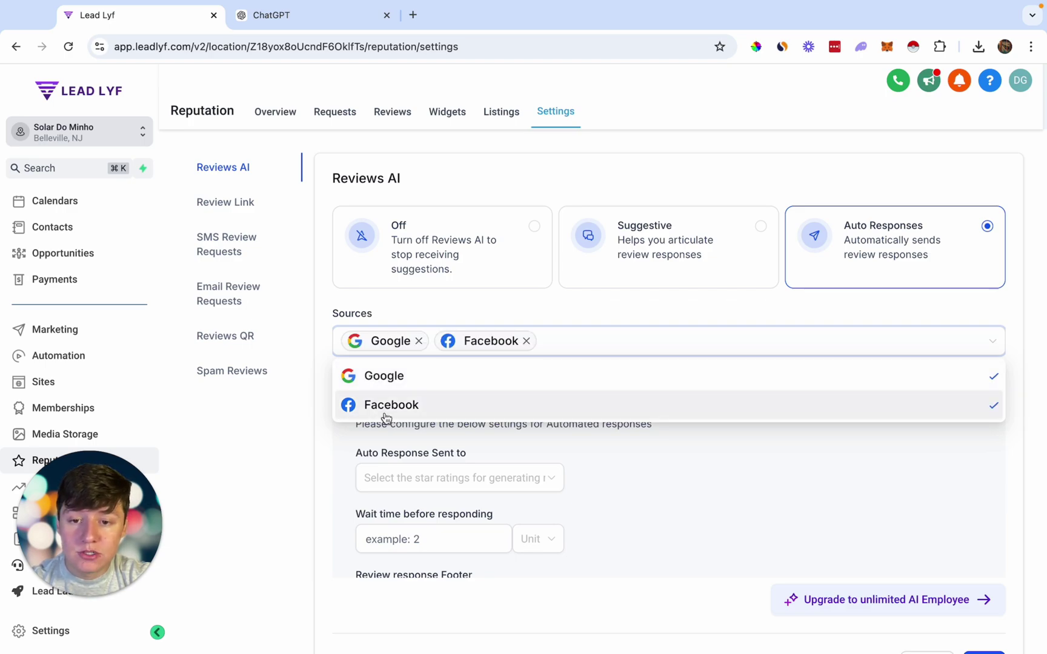
click(414, 424)
scroll(414, 421, down, 2)
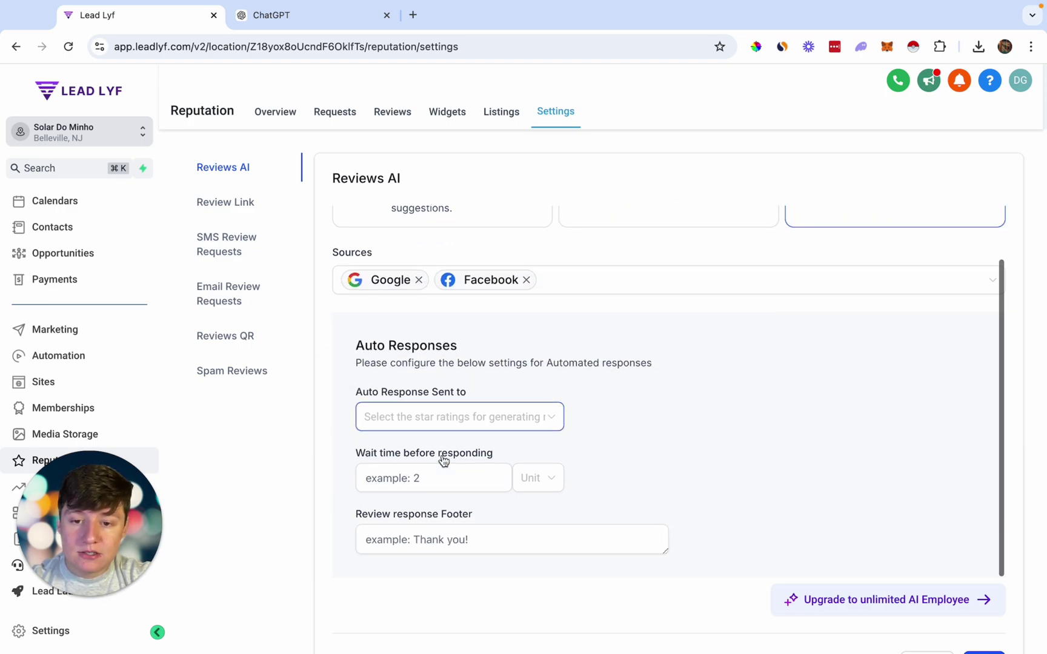
Auto-respond only to 5-star reviews after a 5 Mins wait, then select the response footer field.
click(451, 426)
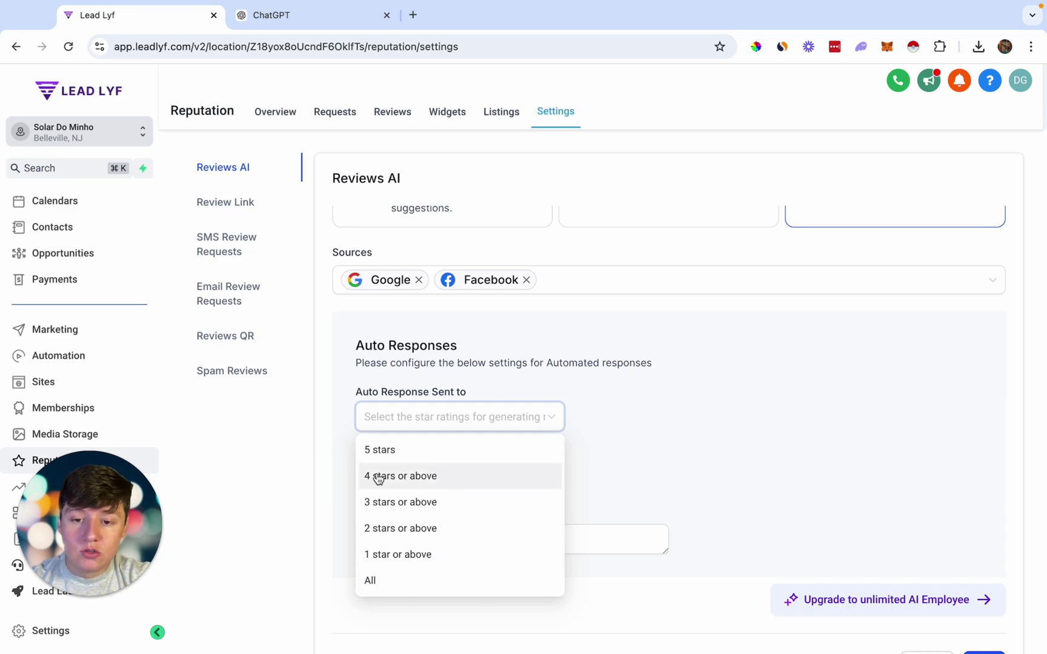
click(411, 452)
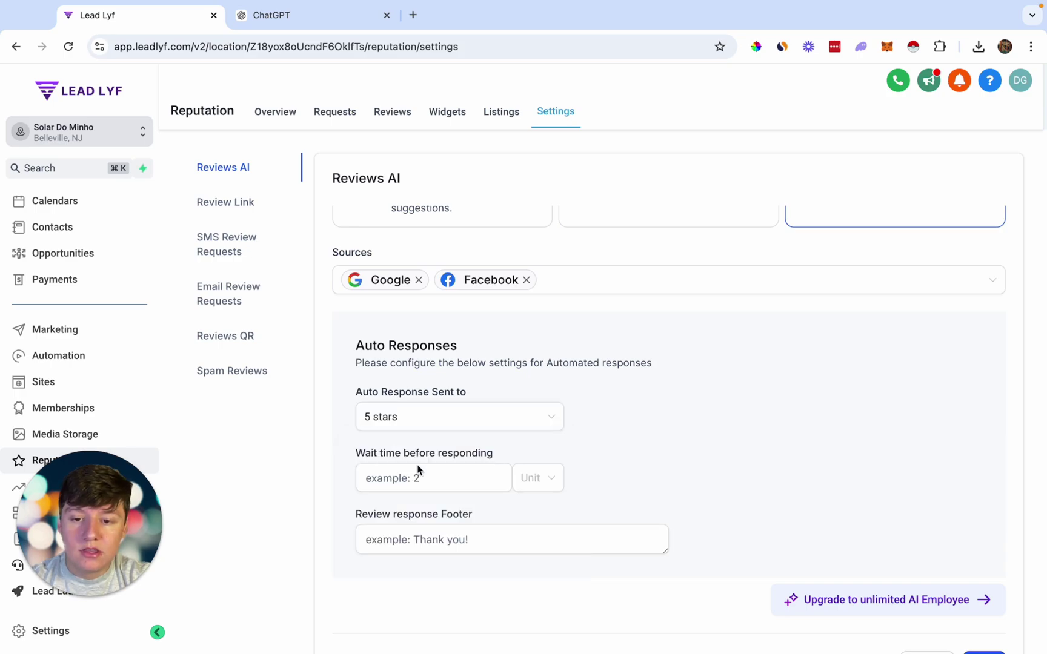
click(402, 478)
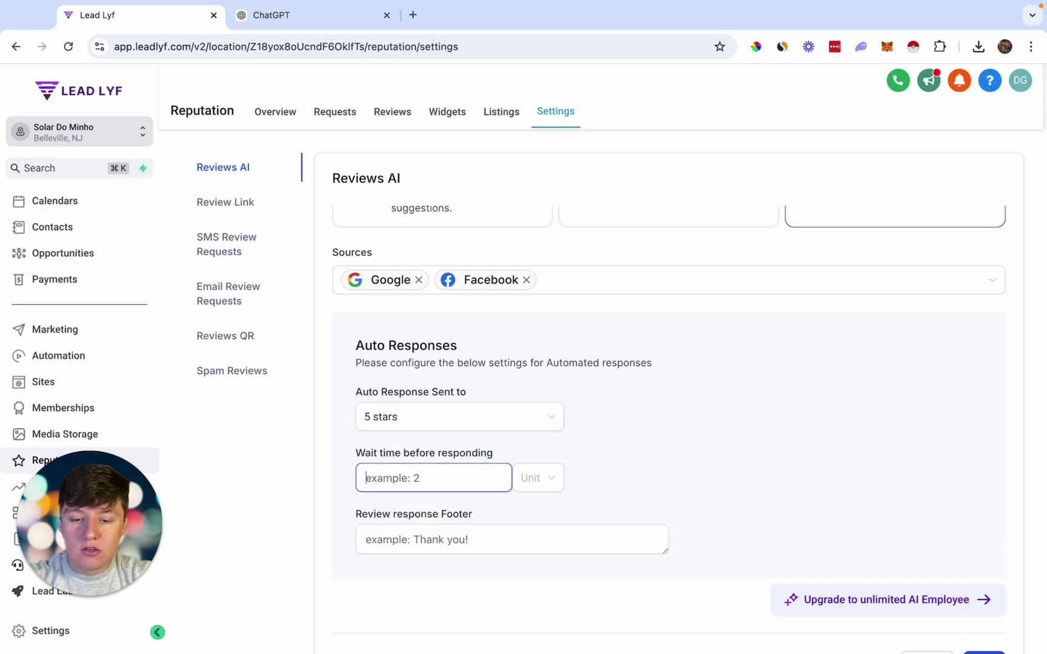
text(5)
click(533, 478)
click(532, 510)
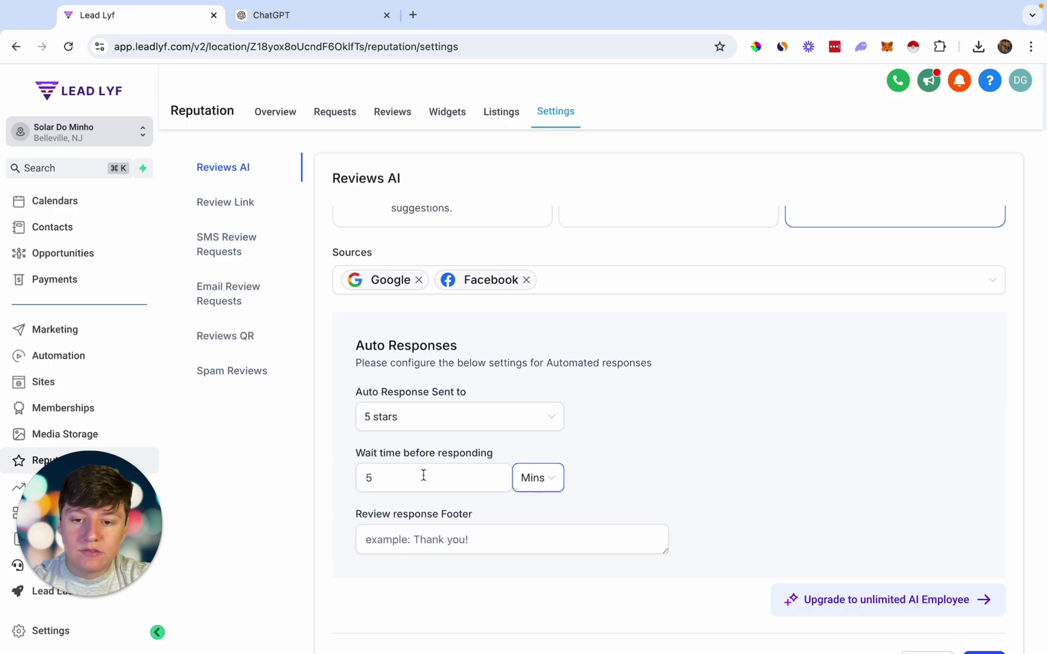
scroll(566, 397, up, 1)
scroll(567, 397, down, 1)
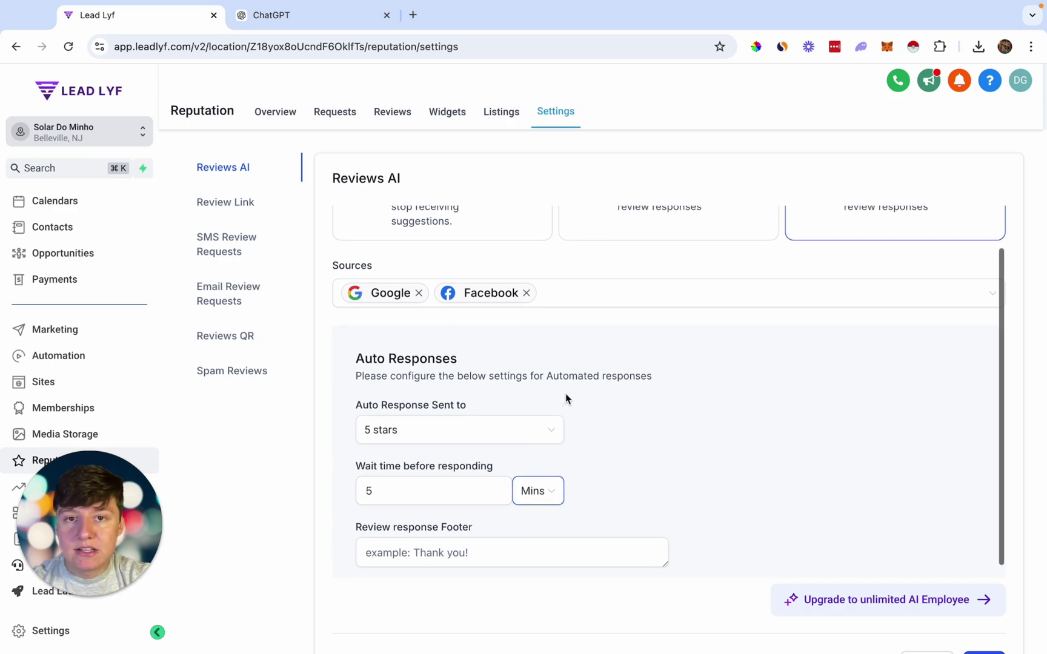
click(413, 547)
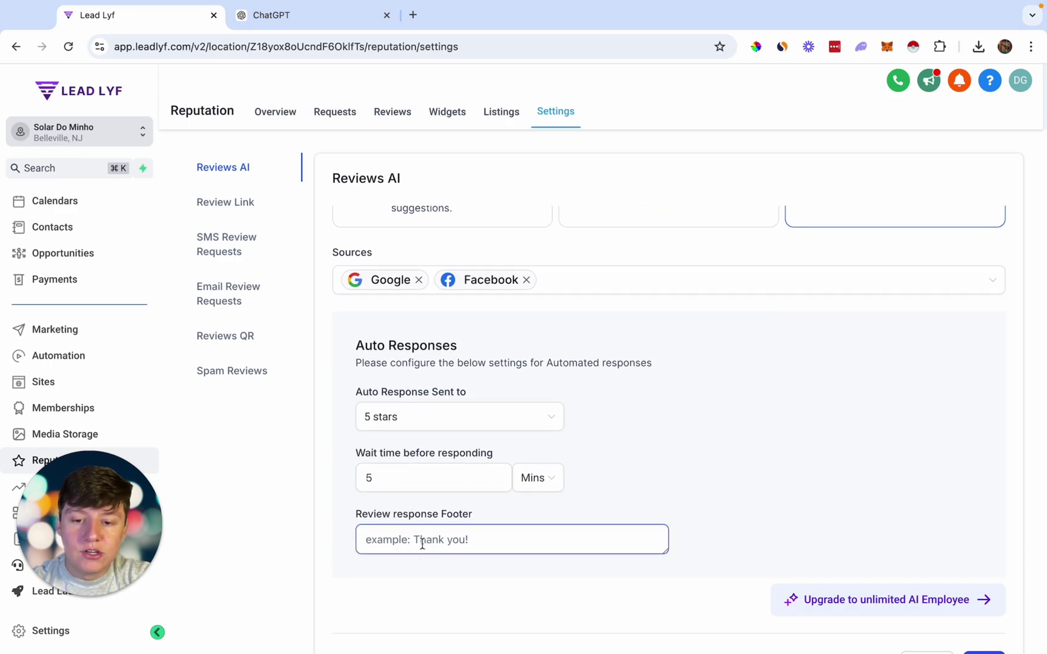
scroll(795, 528, up, 3)
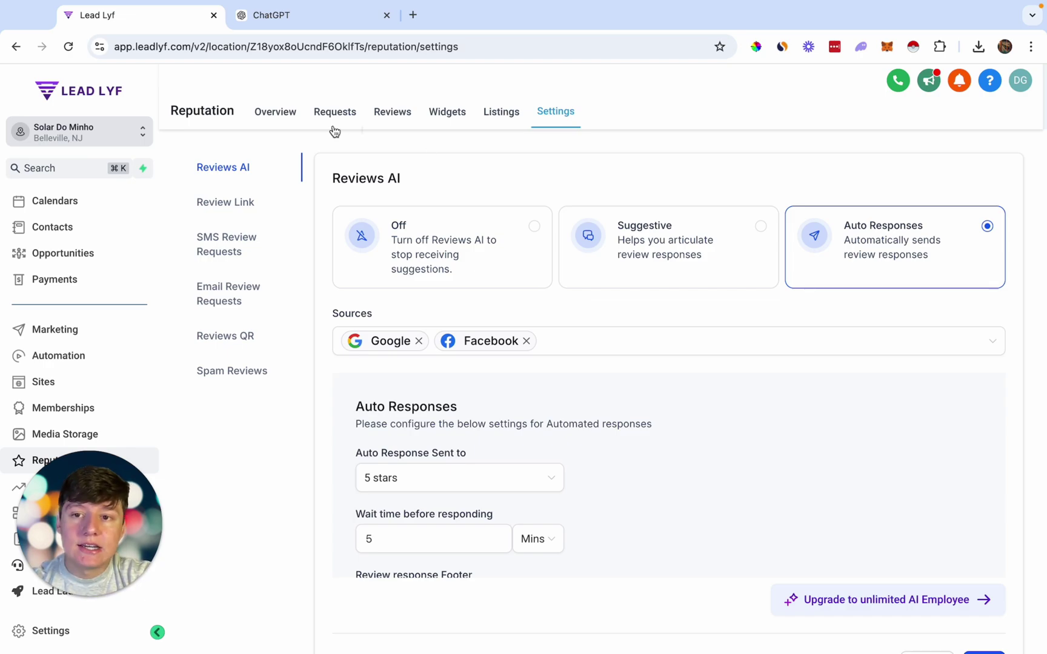
Return to the Reputation Overview, then go to the Launchpad page listing pending connections.
click(273, 112)
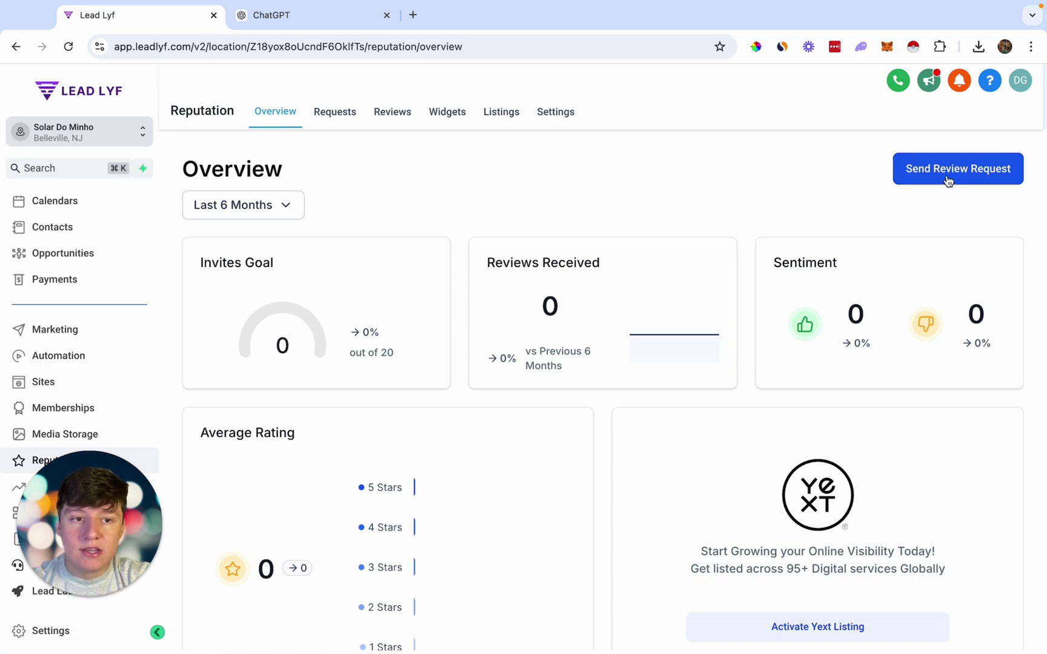
scroll(72, 223, up, 1)
scroll(71, 222, up, 3)
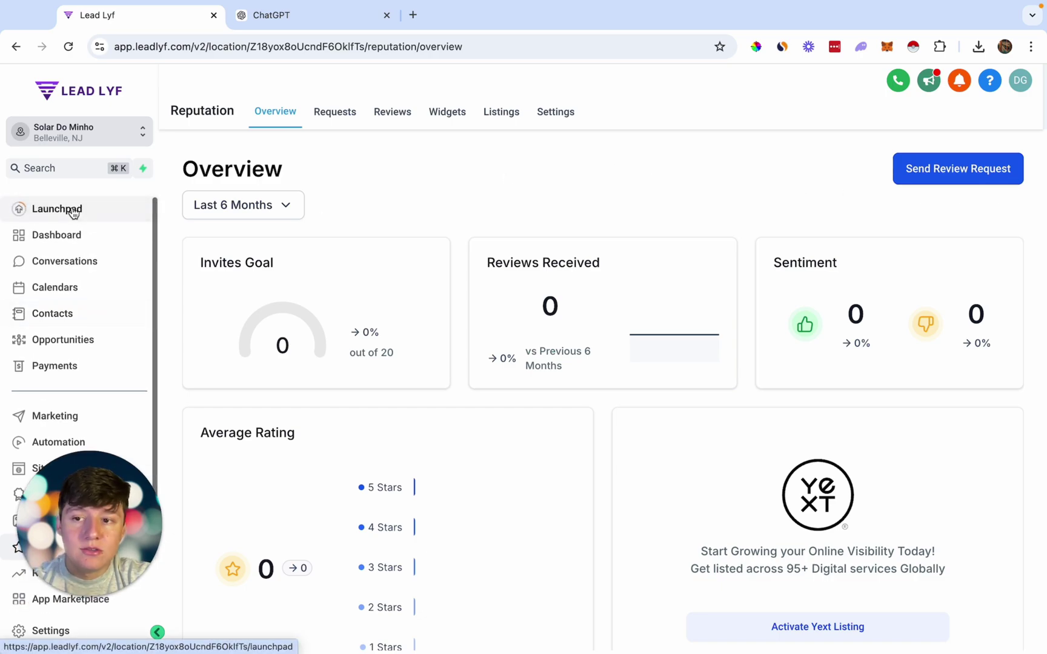
click(66, 210)
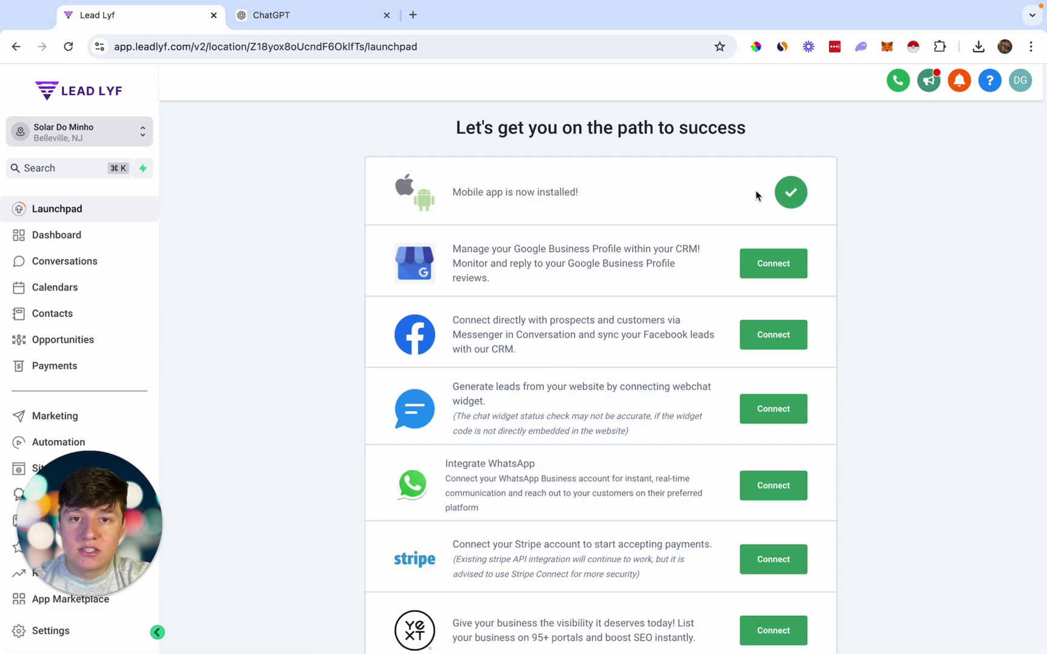